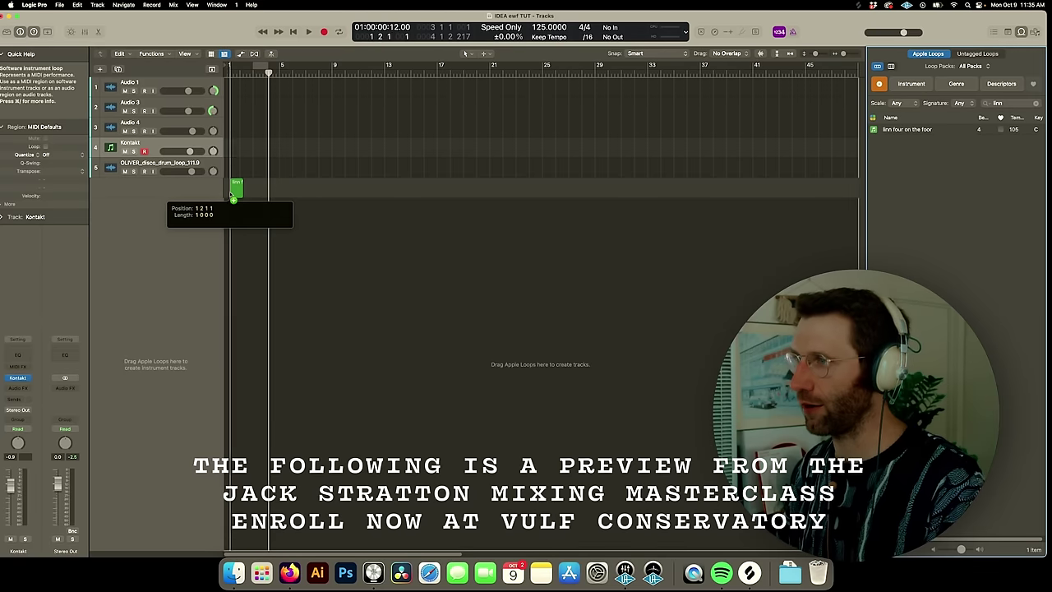
Play the new 'linn four on the floor' drum loop from the start at 105 BPM
key("Return")
key("space")
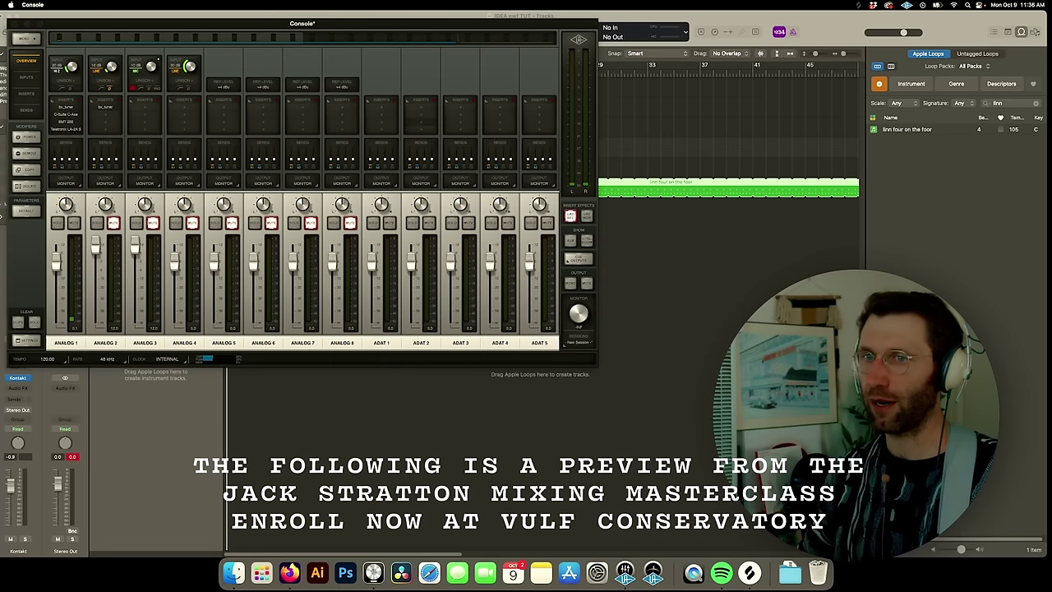
Open the EMT 250 reverb on Analog 1's Insert 3, check its presets, then open the LA-2A on Insert 4
left_click(65, 121)
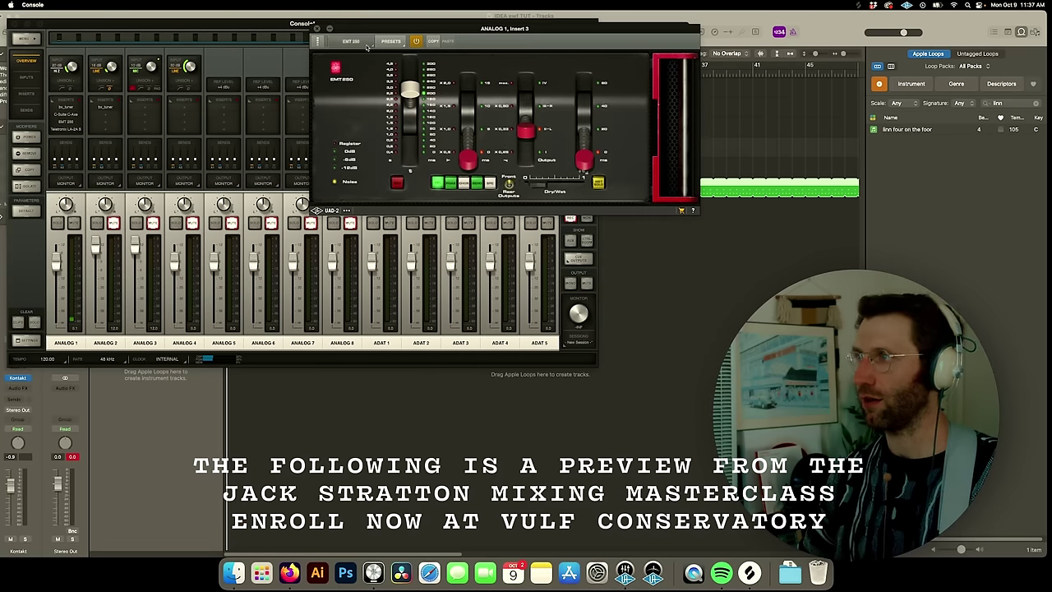
left_click(391, 41)
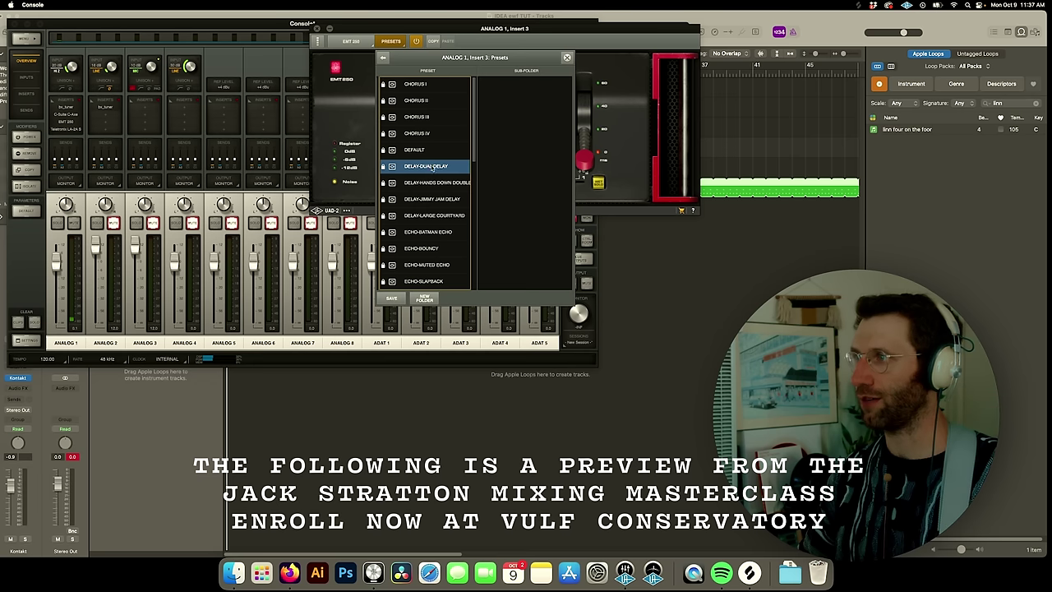
left_click(598, 99)
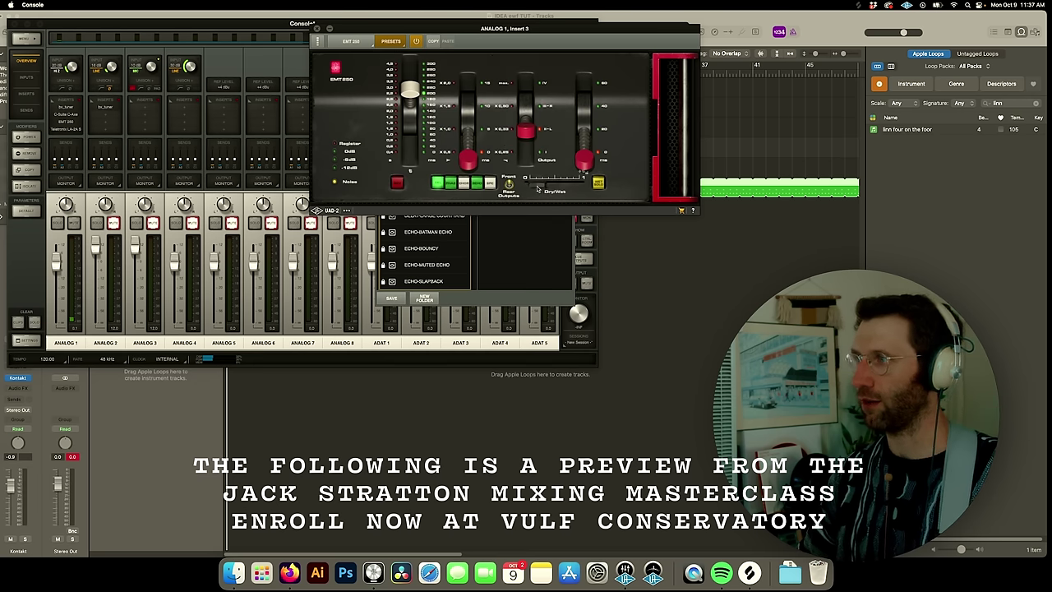
left_click(68, 129)
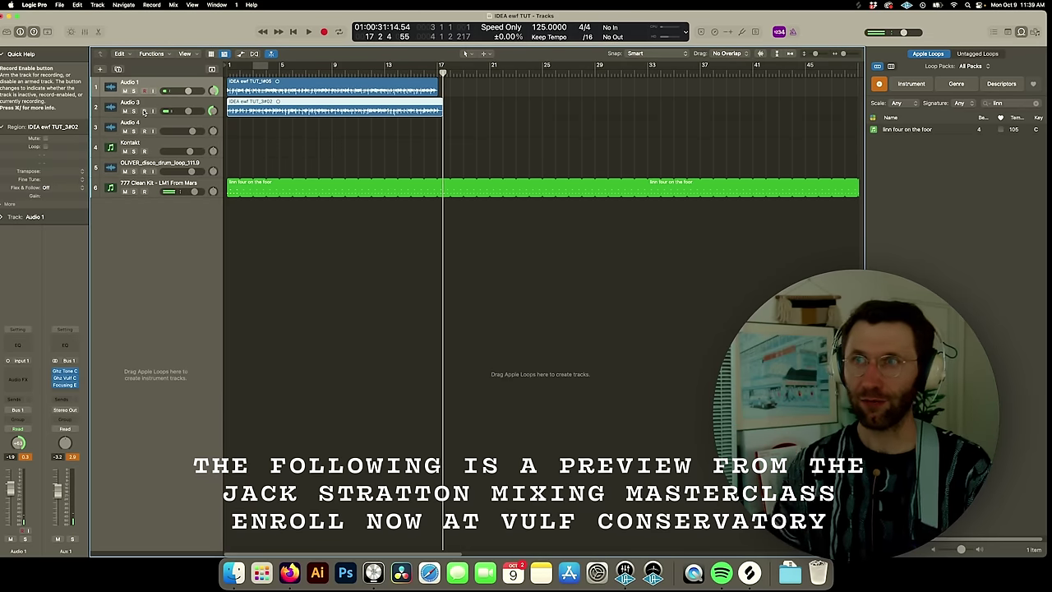
Show the Mixer beside the track headers and briefly audition playback
key("super+2")
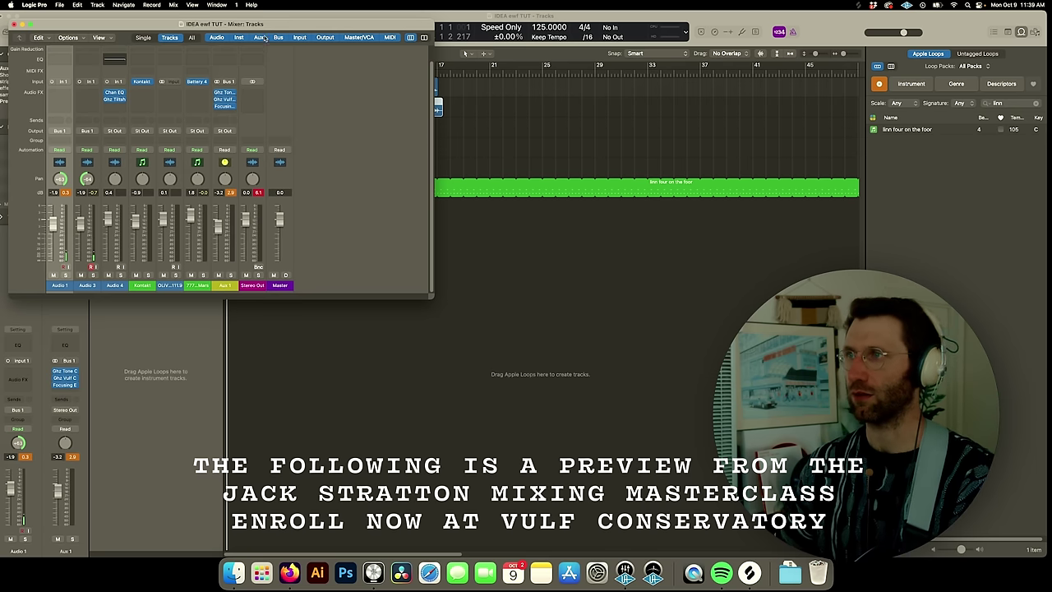
left_click_drag(222, 24, 477, 177)
key("space")
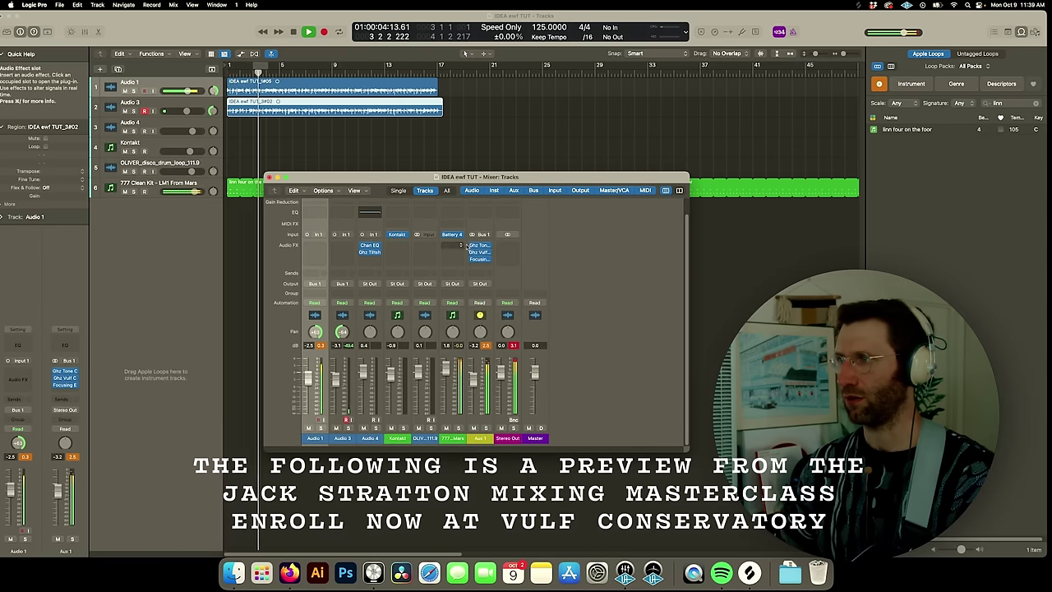
key("space")
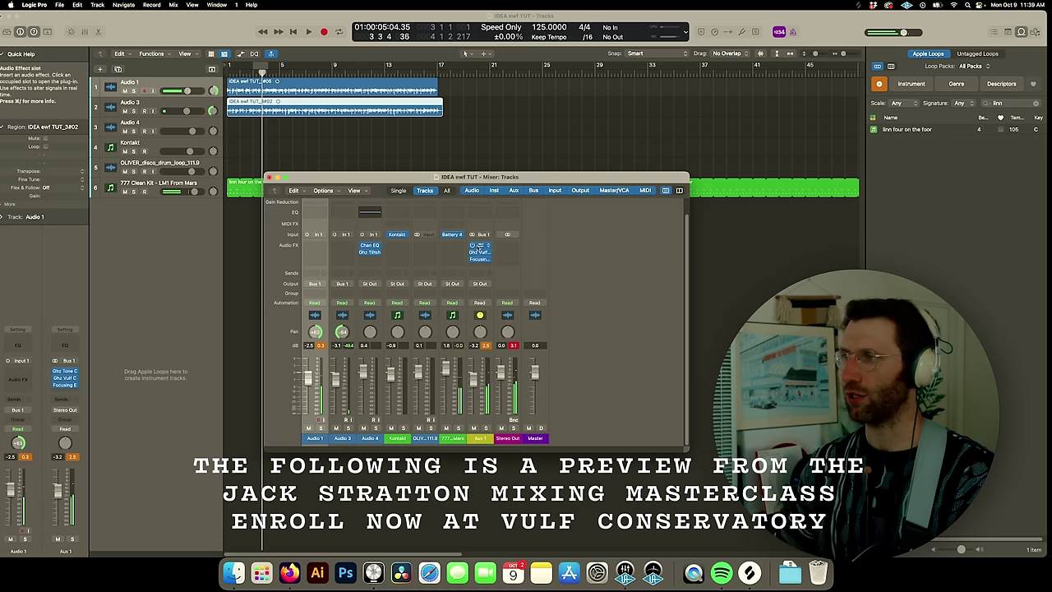
Check Aux 1's tone control and compressor, then reset the Focusing Equalizer's High Gain to 0.0
left_click(481, 246)
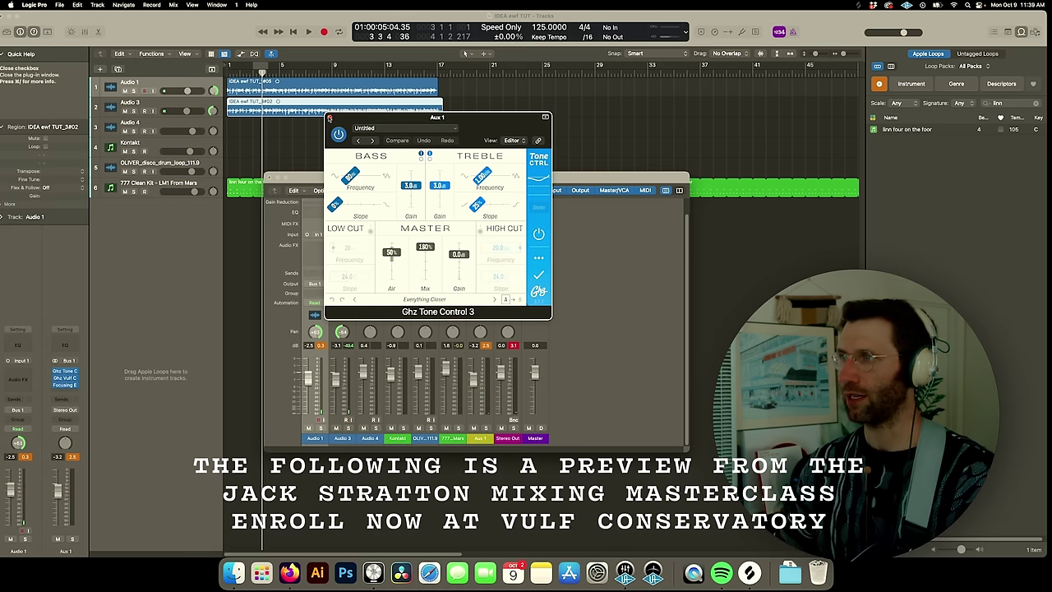
left_click(330, 118)
left_click(481, 253)
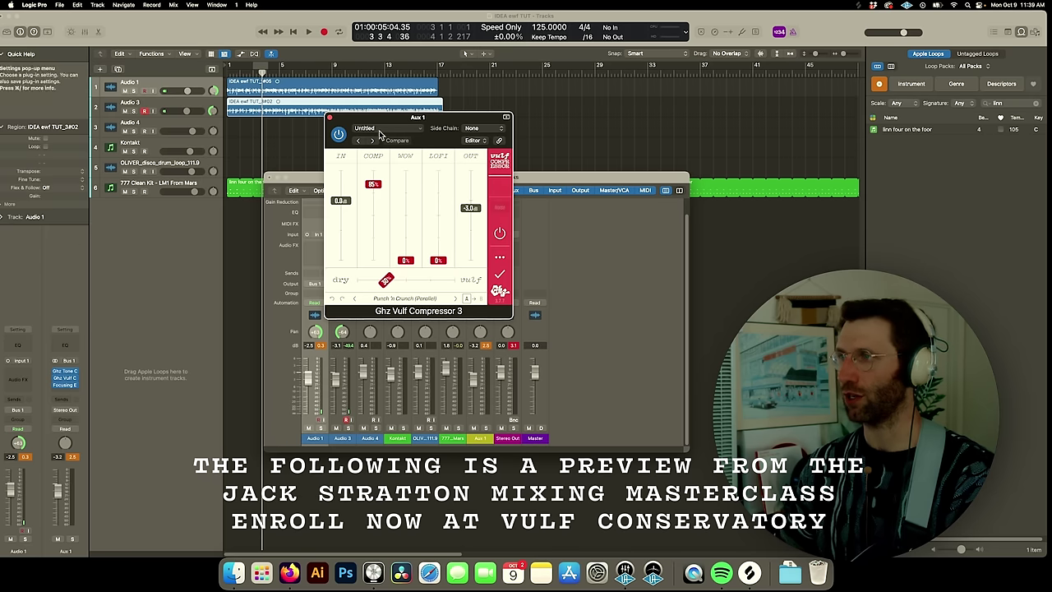
left_click(330, 119)
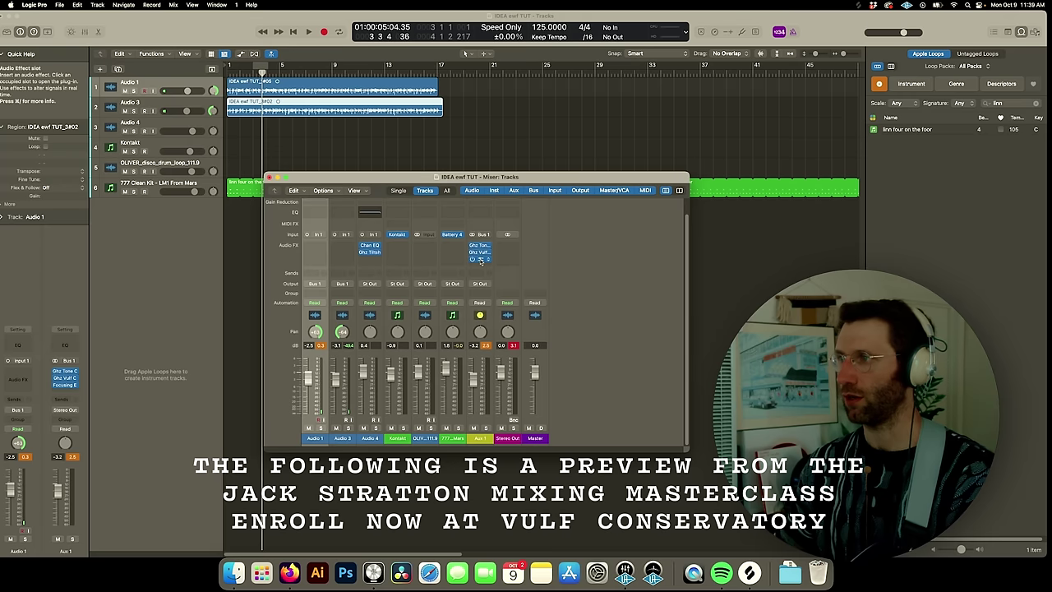
left_click(481, 259)
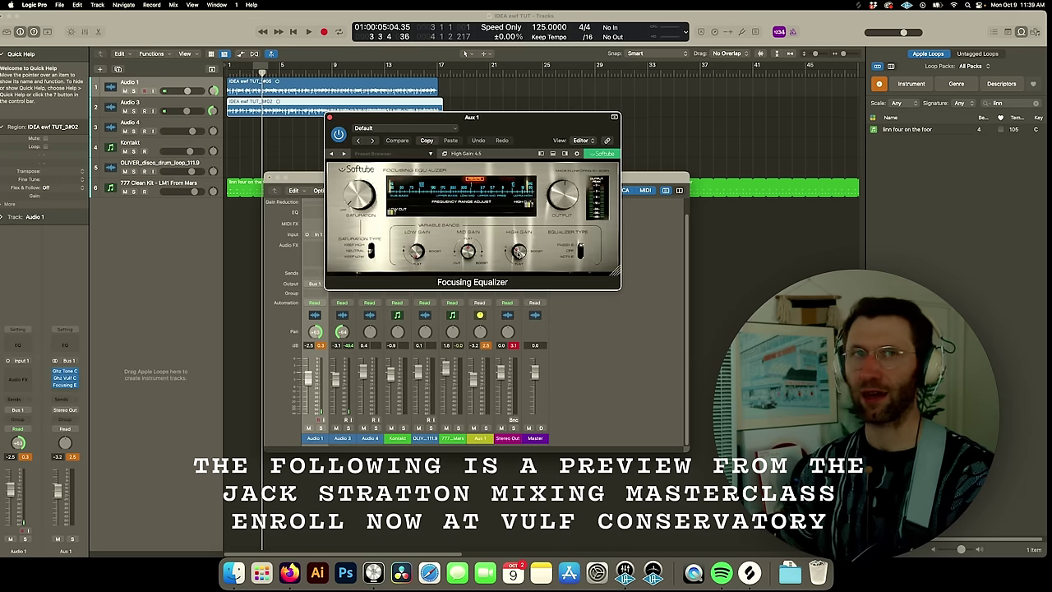
left_click(519, 252, "alt")
key("space")
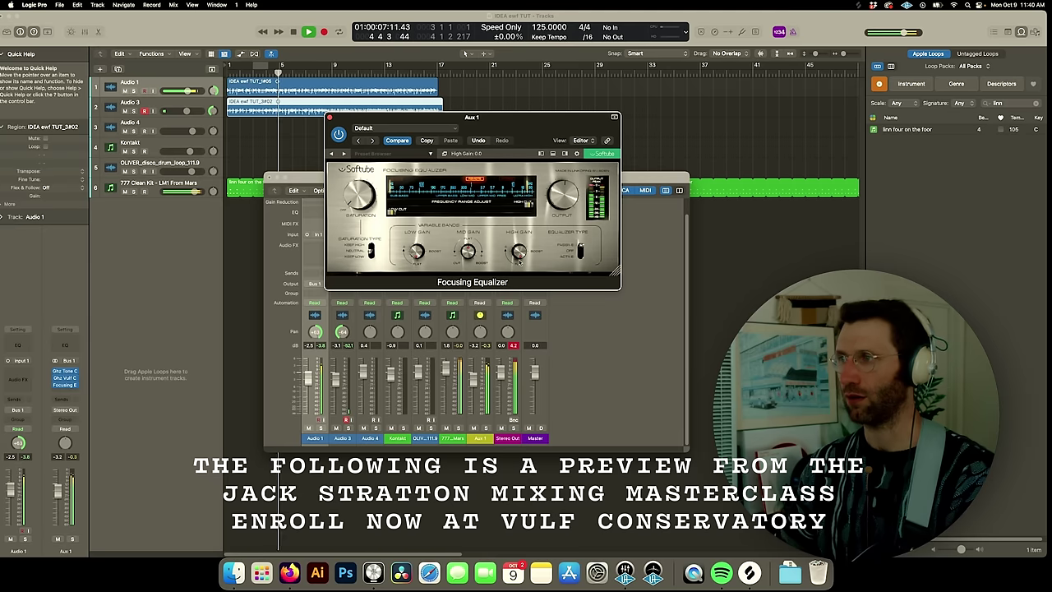
key("space")
Close the Focusing Equalizer, then arm and disarm Audio 3 for recording
left_click(330, 118)
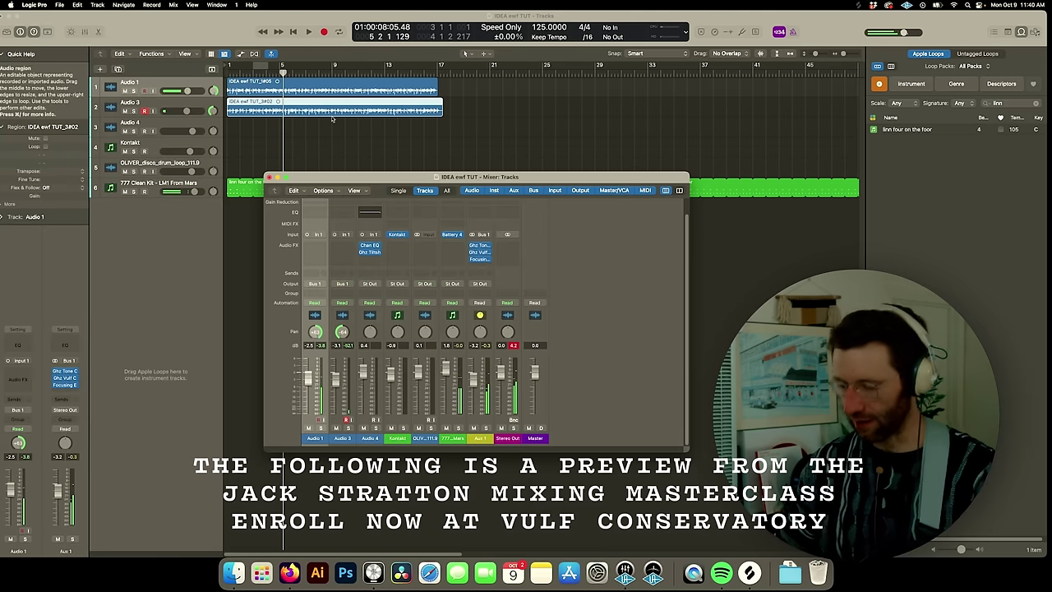
key("alt+ctrl+r")
key("alt+ctrl+r")
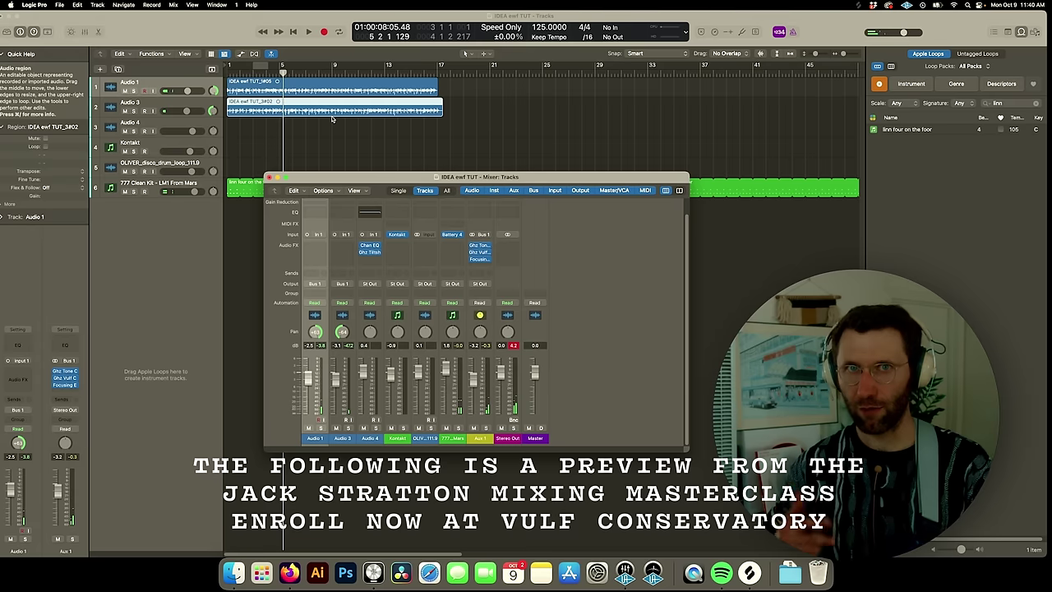
key("alt+ctrl+r")
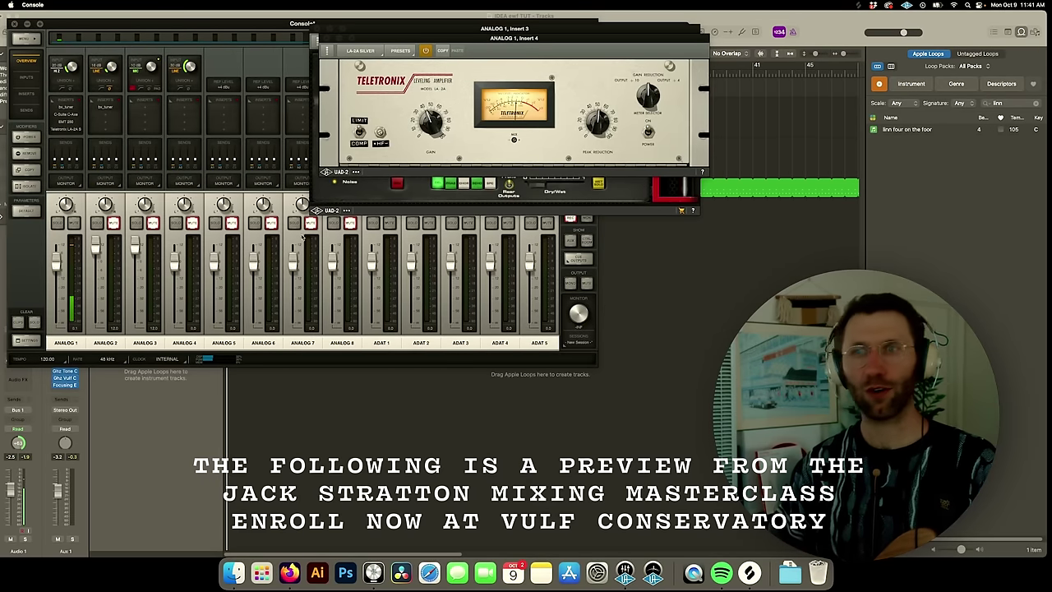
Hide UAD Console with Cmd+H to return to the Logic project
key("super+h")
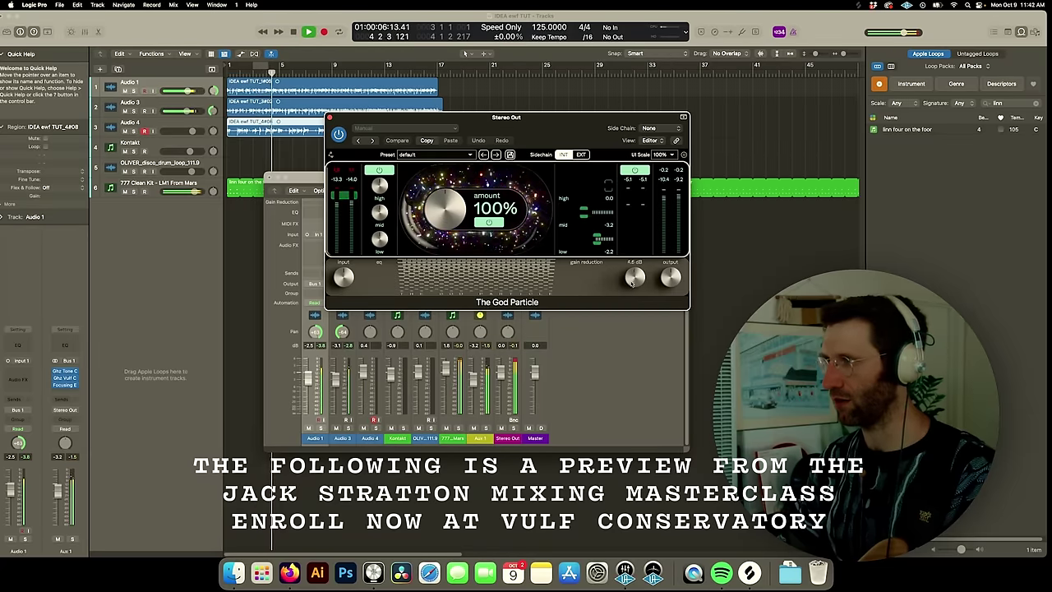
Raise The God Particle amount to 200%, close it, stop playback, and select the 777 Clean Kit track
left_click_drag(635, 278, 631, 292)
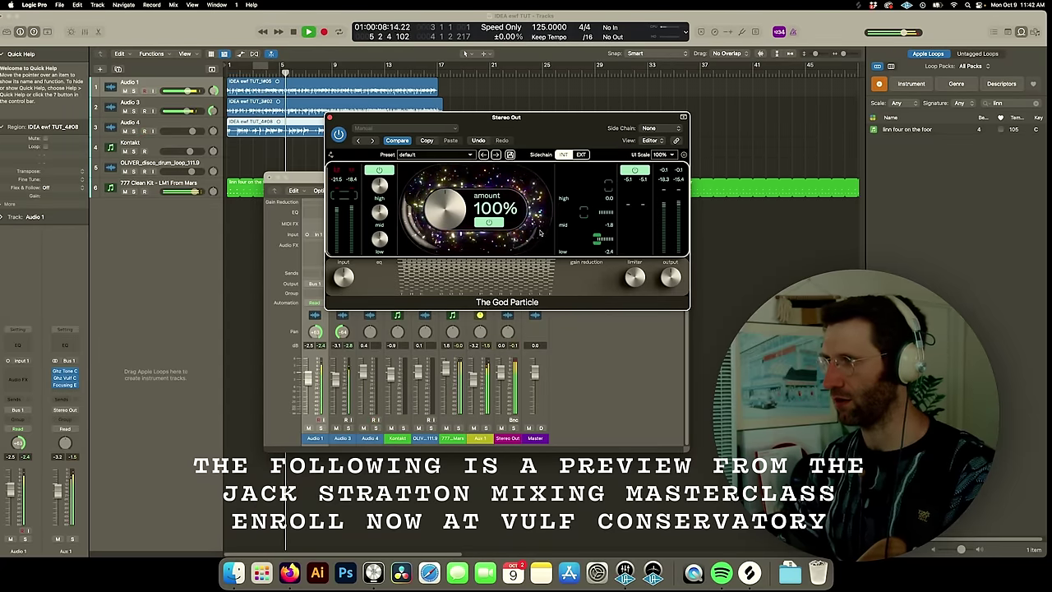
left_click_drag(442, 205, 441, 181)
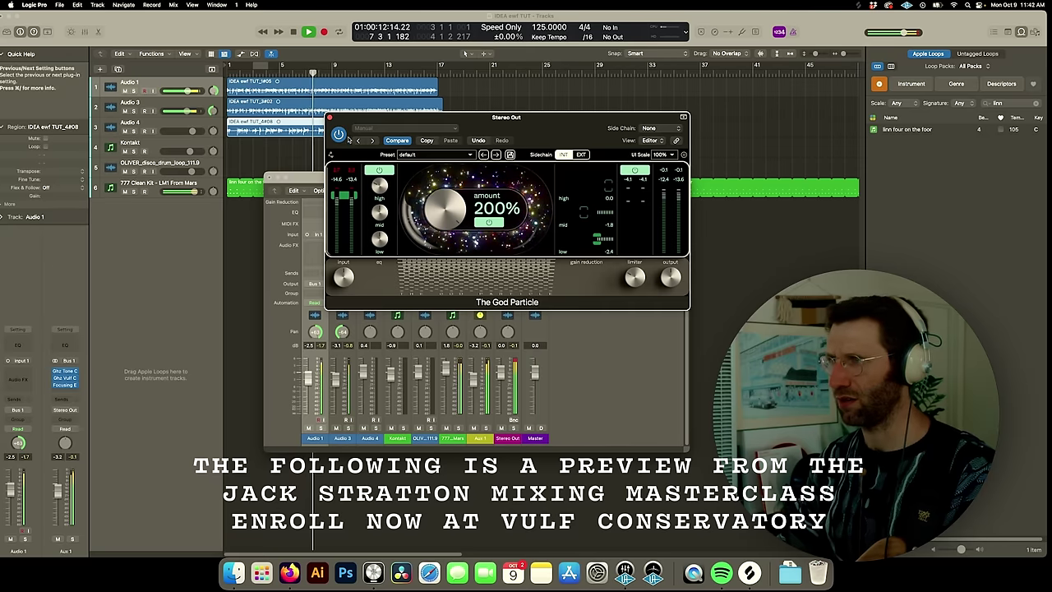
left_click(330, 118)
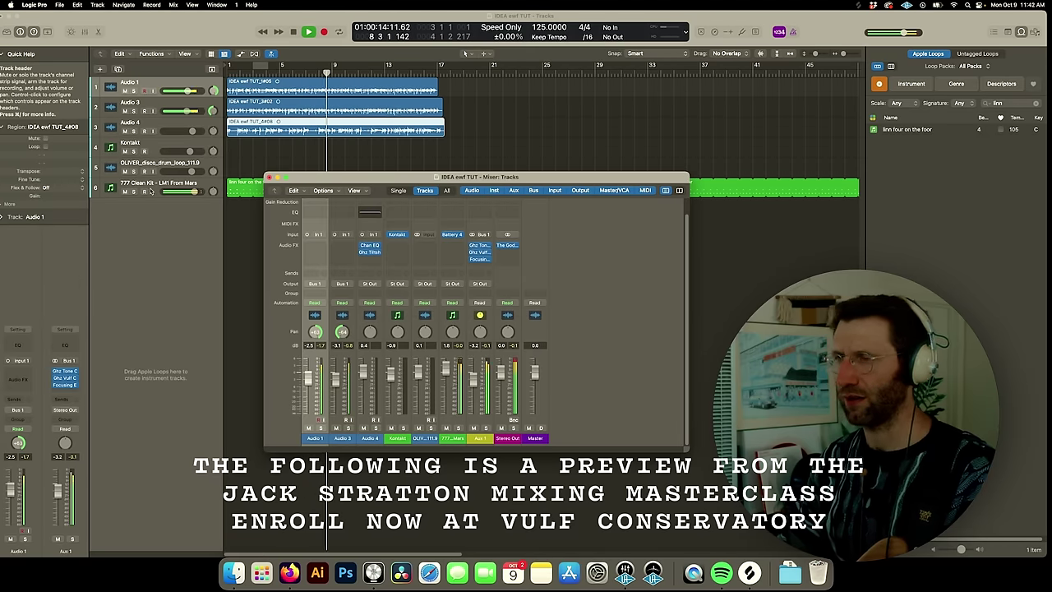
key("space")
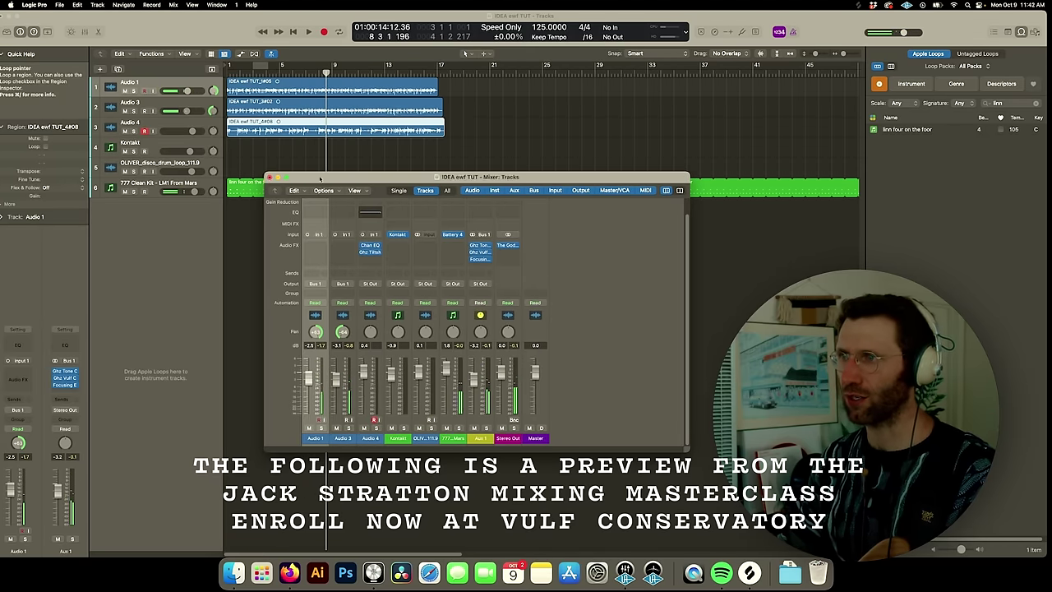
left_click_drag(268, 178, 362, 191)
left_click(148, 183)
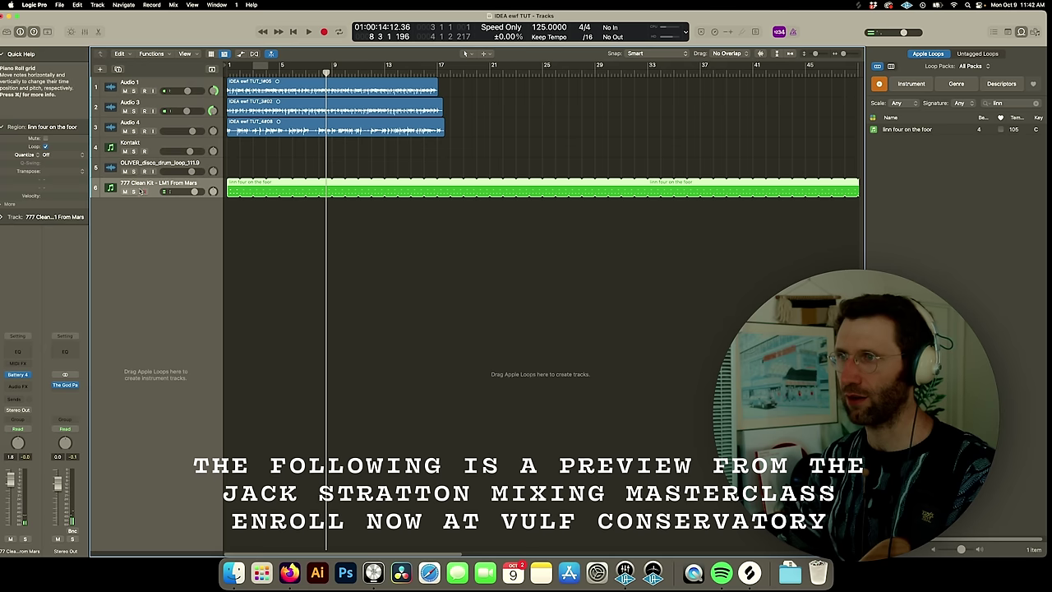
Return to the song start and insert a stereo Transient Shaper on the drum track
key("Return")
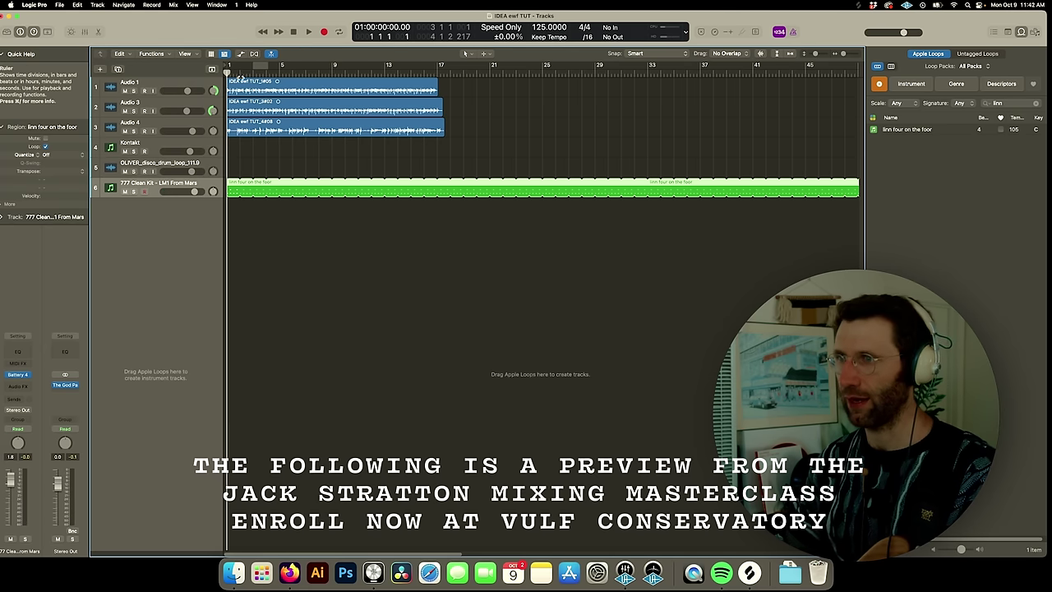
left_click(17, 385)
mouse_move(33, 580)
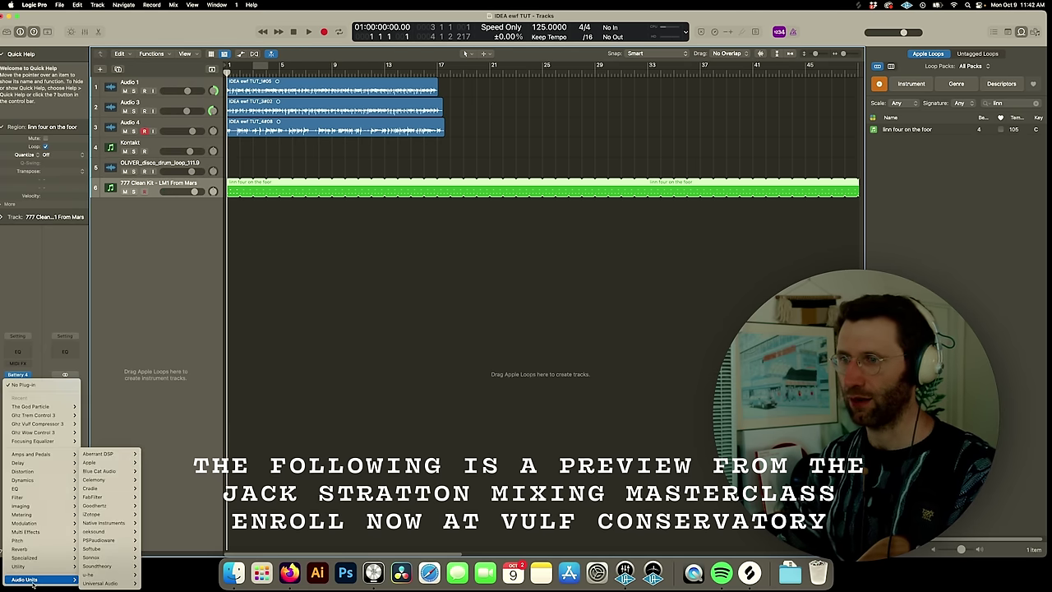
mouse_move(102, 507)
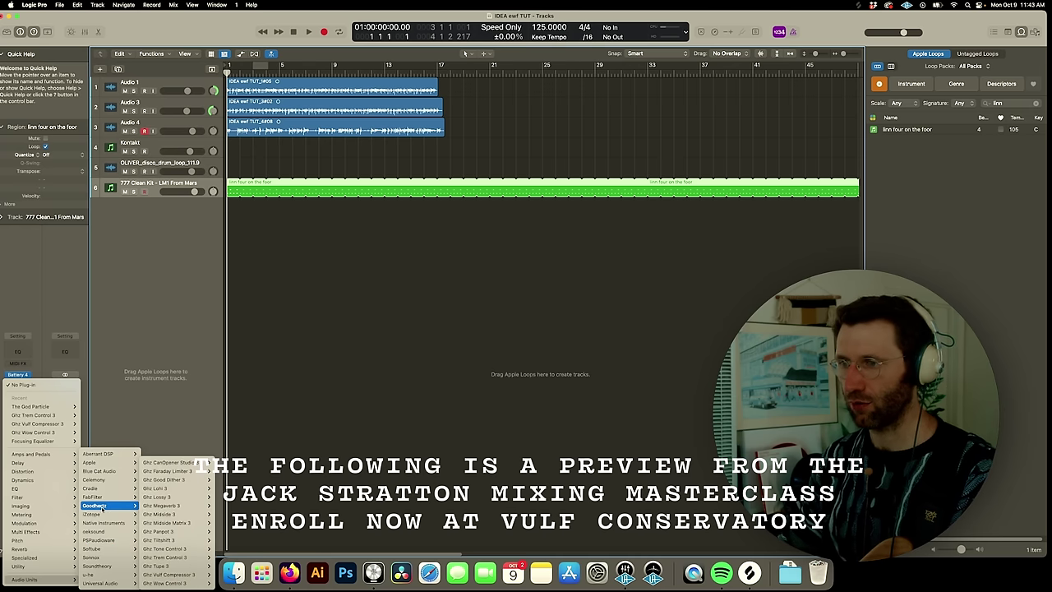
mouse_move(100, 541)
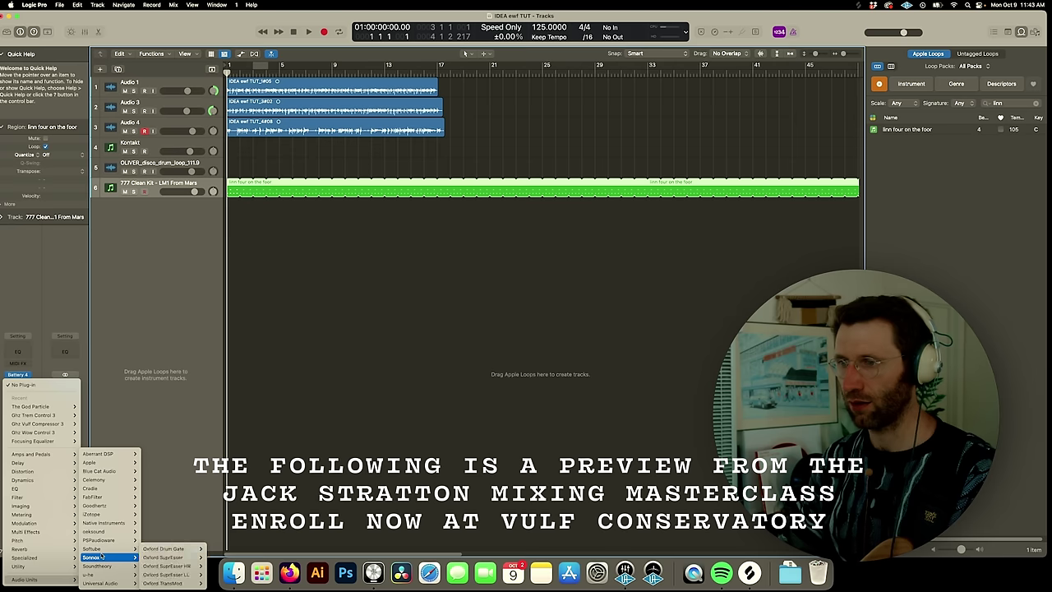
mouse_move(173, 550)
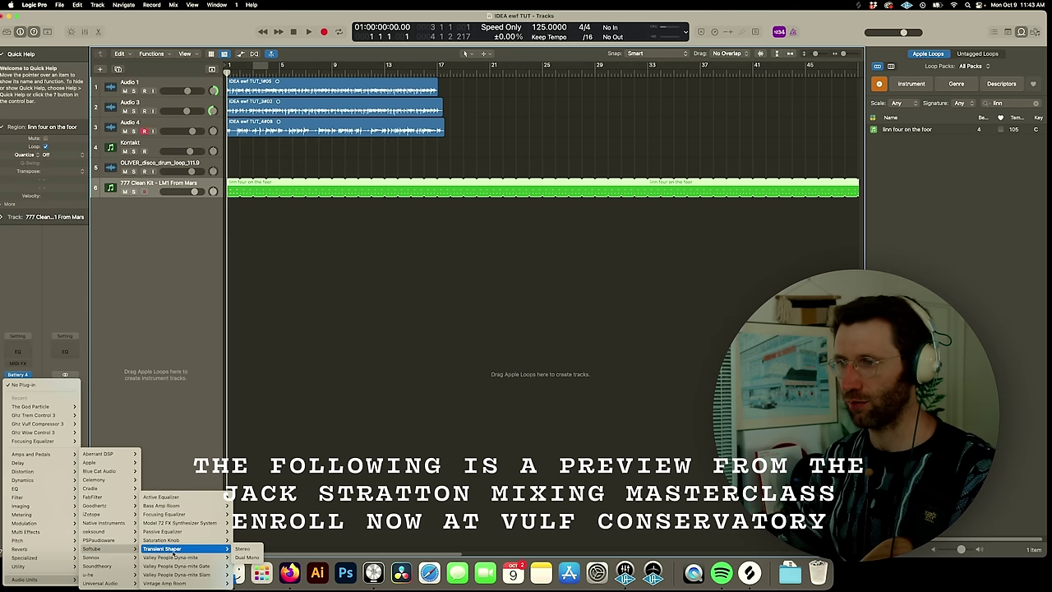
left_click(243, 548)
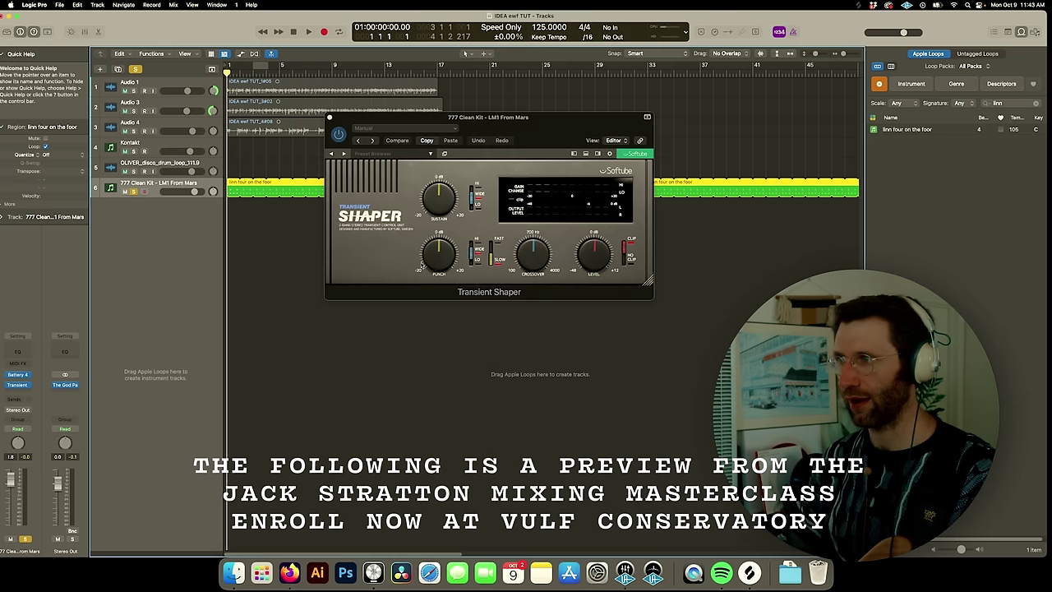
Set the Transient Shaper punch to 11.0 dB, unsolo the drums, and raise equalizer high gain to 3.7
key("space")
left_click_drag(440, 260, 444, 242)
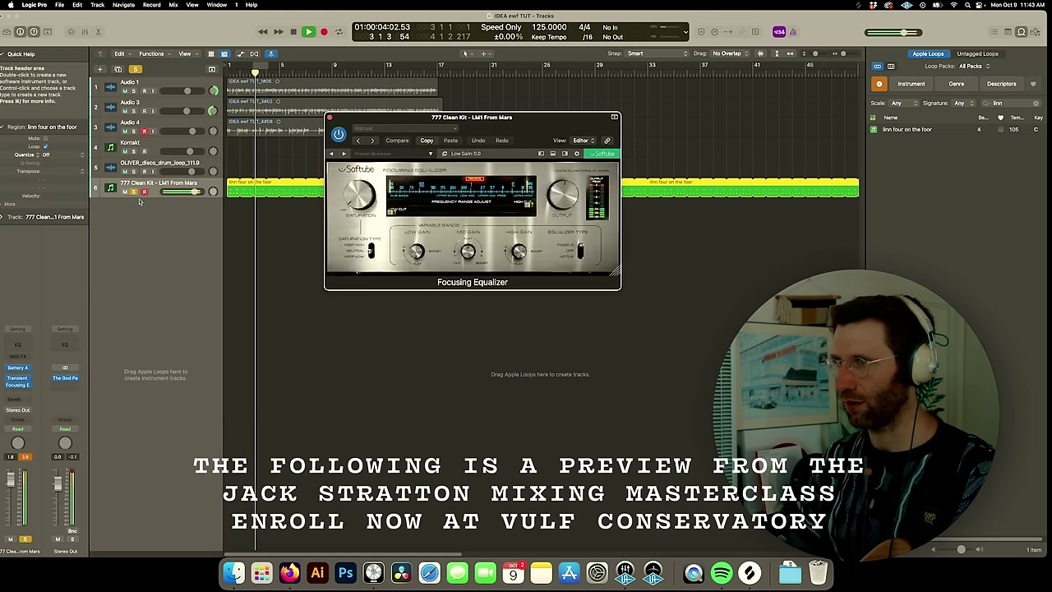
left_click(136, 192)
left_click_drag(519, 252, 557, 204)
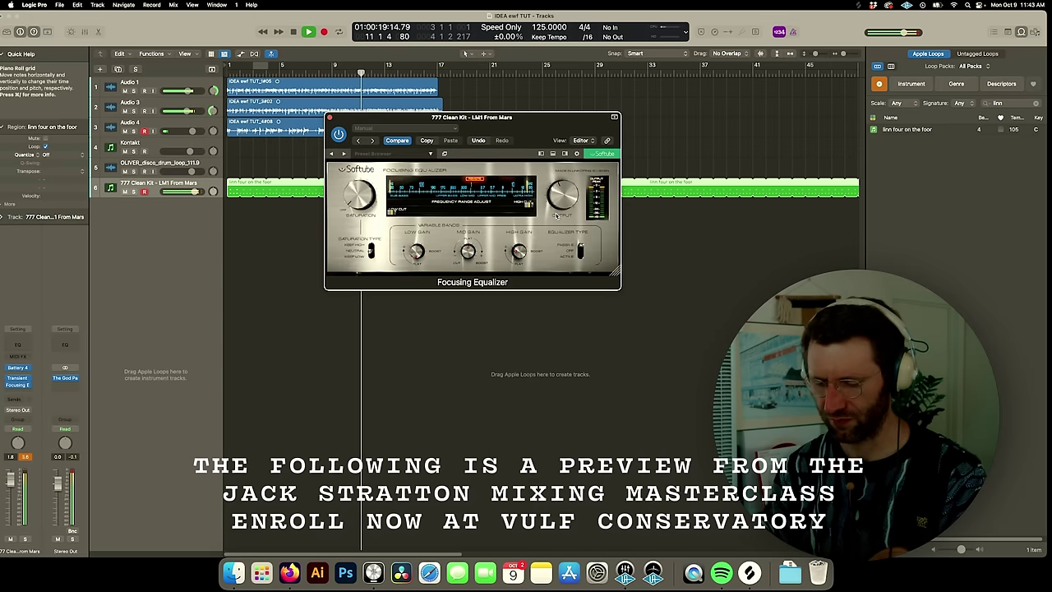
key("space")
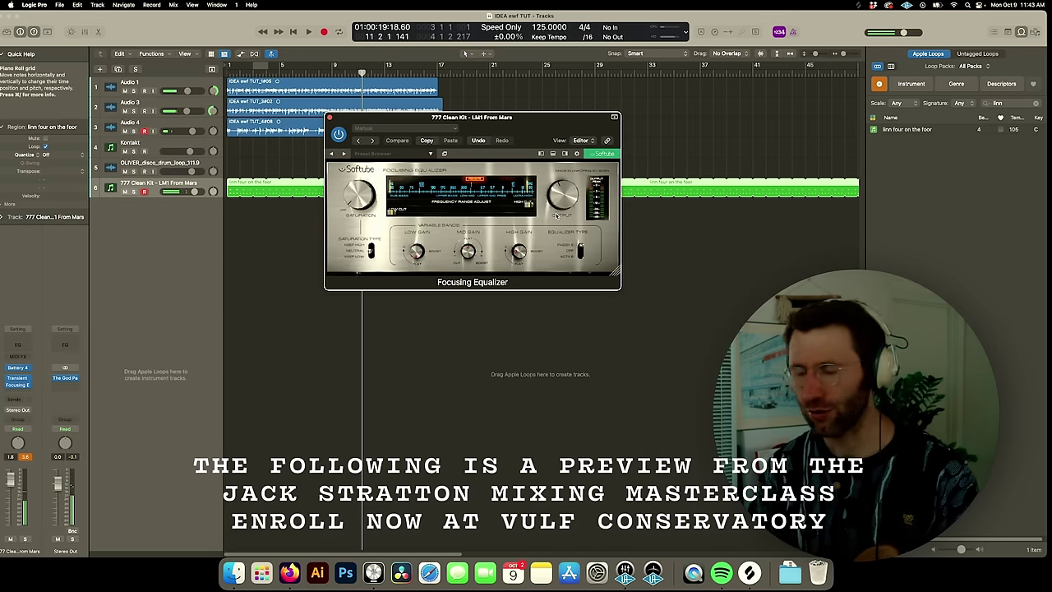
key("Return")
key("space")
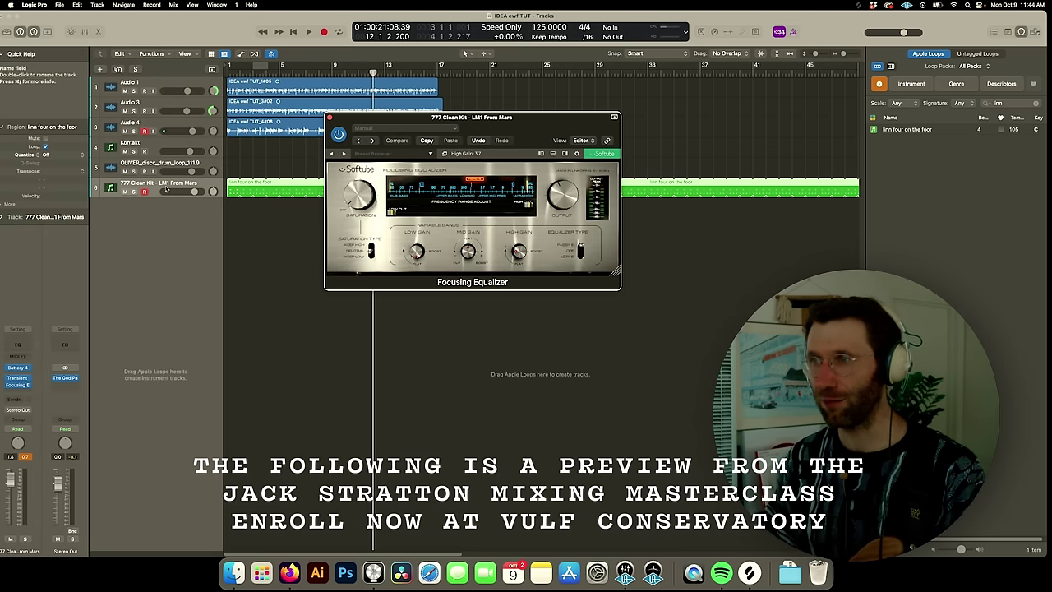
Close the equalizer and select the SD LM1 18 snare pad in the kit's Battery 4
left_click(329, 116)
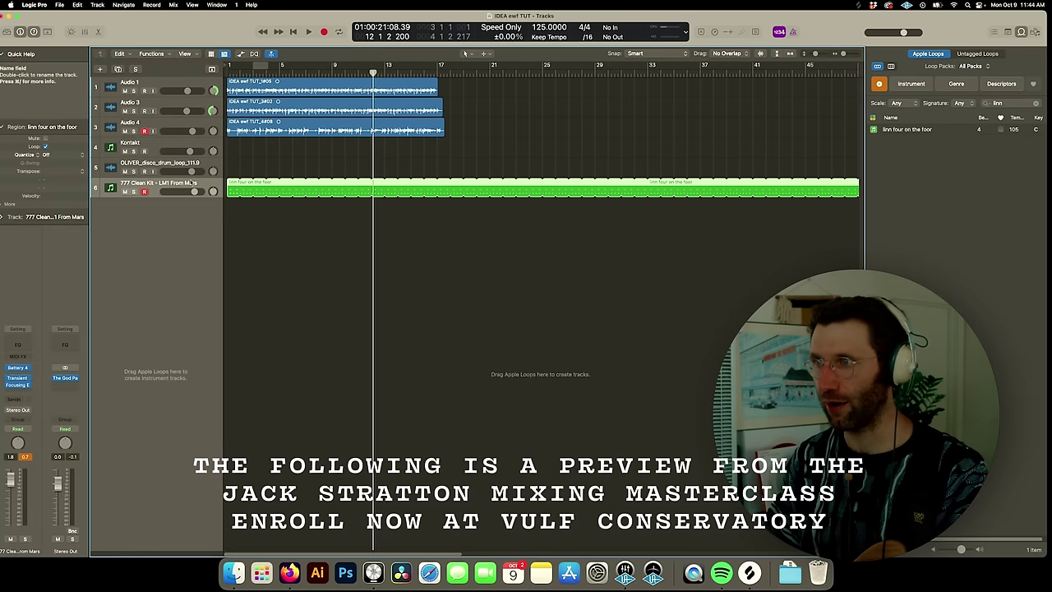
left_click(22, 368)
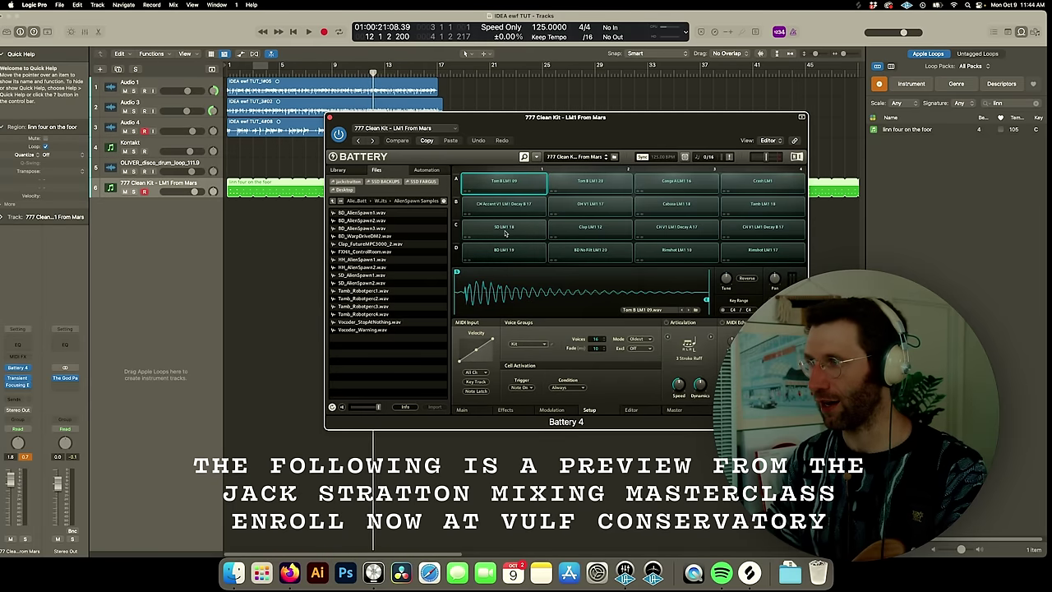
left_click(506, 233)
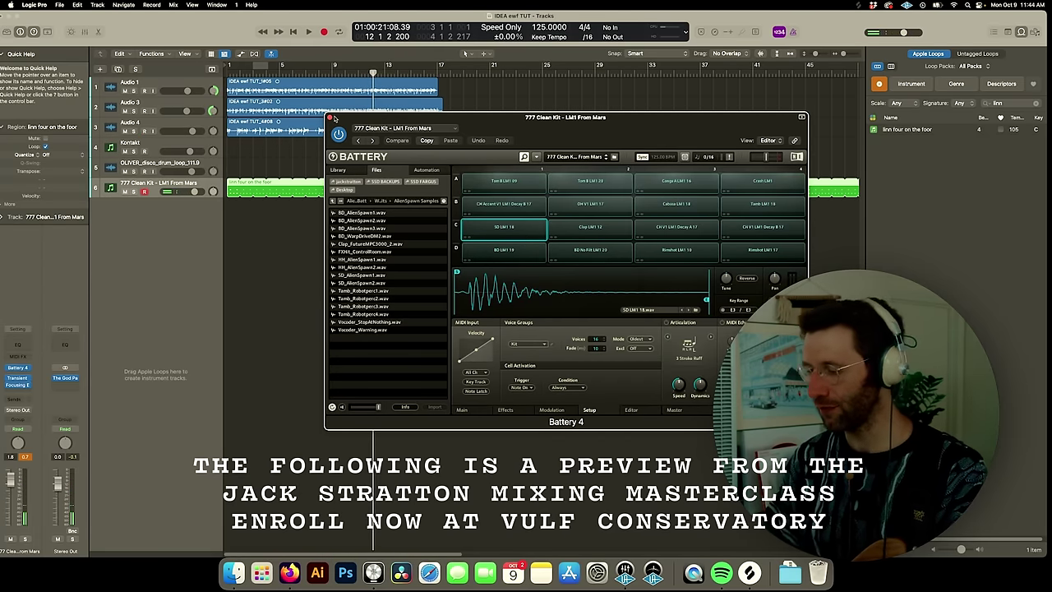
Tune the SD LM1 18 snare down to about -18 semitones during playback, then close Battery 4
key("Return")
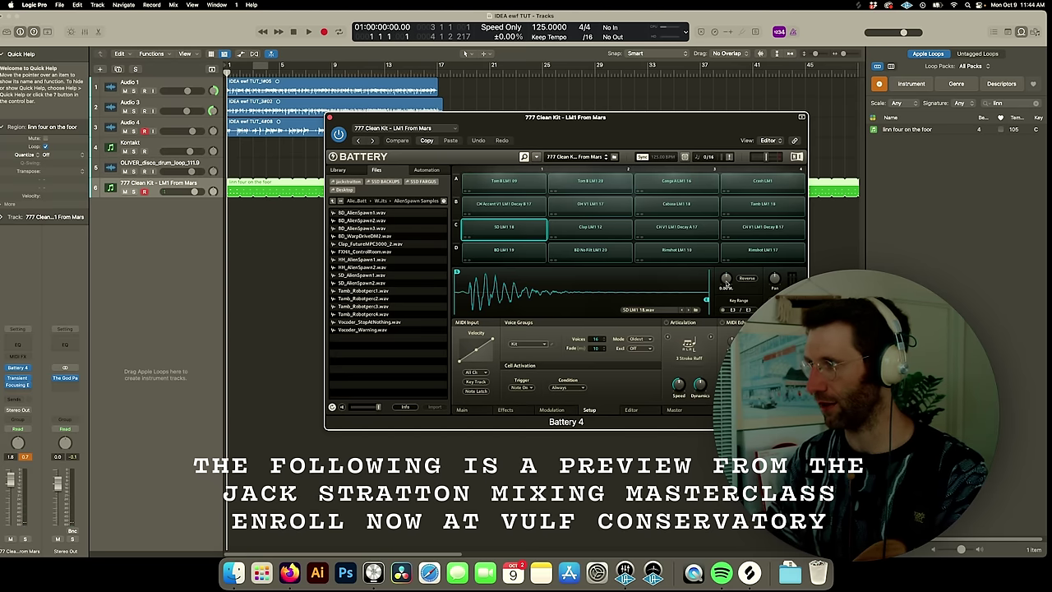
key("space")
scroll(726, 282, "down", 5)
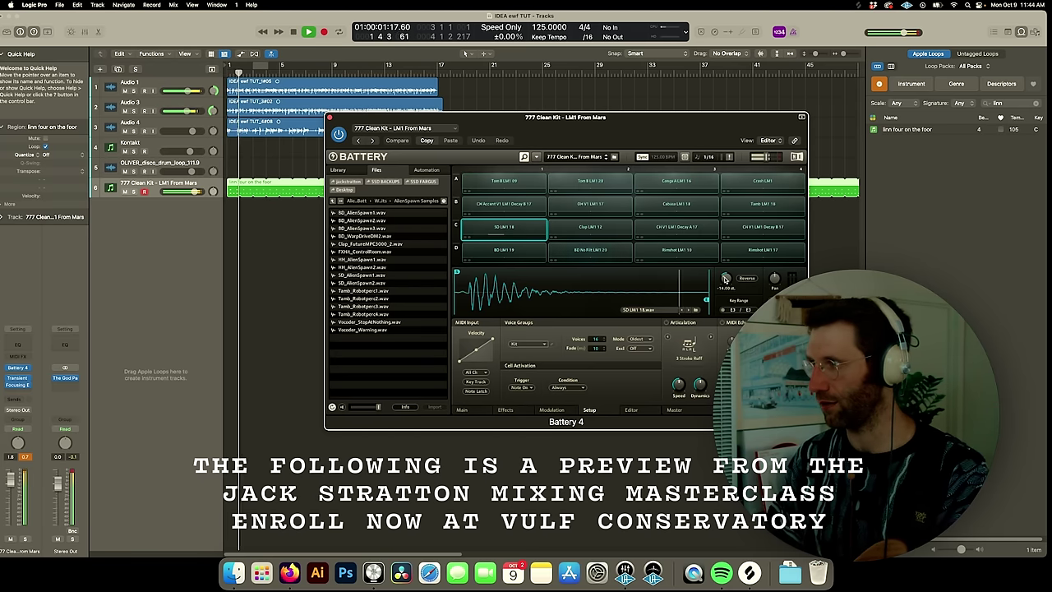
scroll(725, 279, "down", 5)
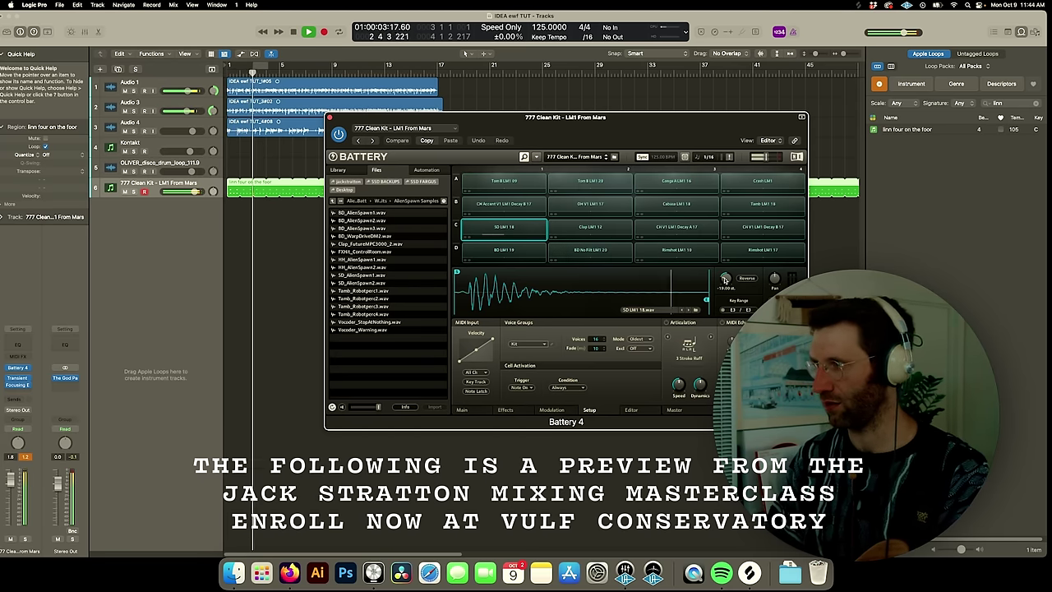
scroll(725, 279, "down", 5)
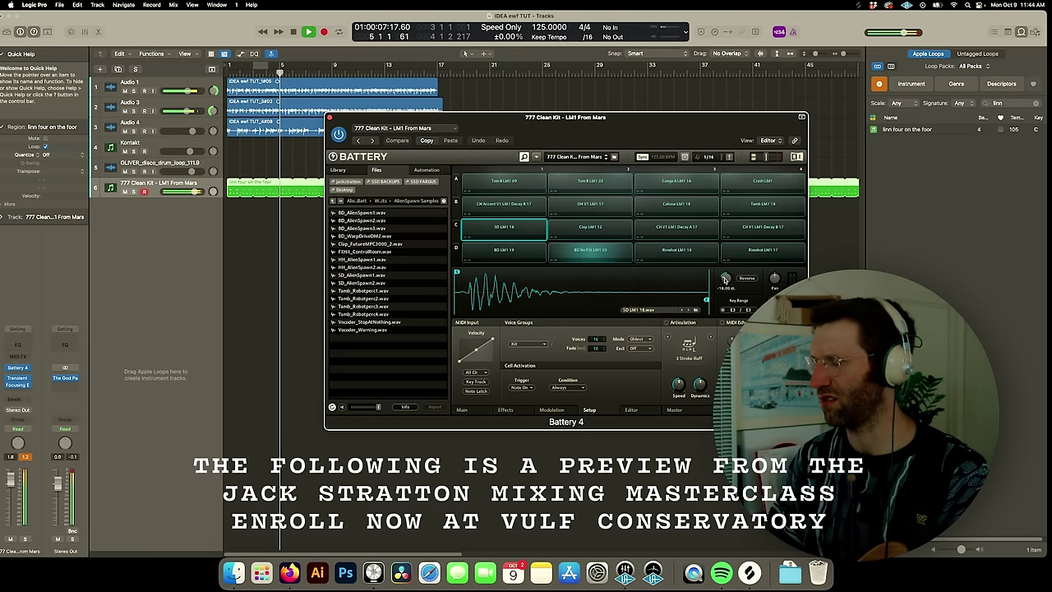
key("space")
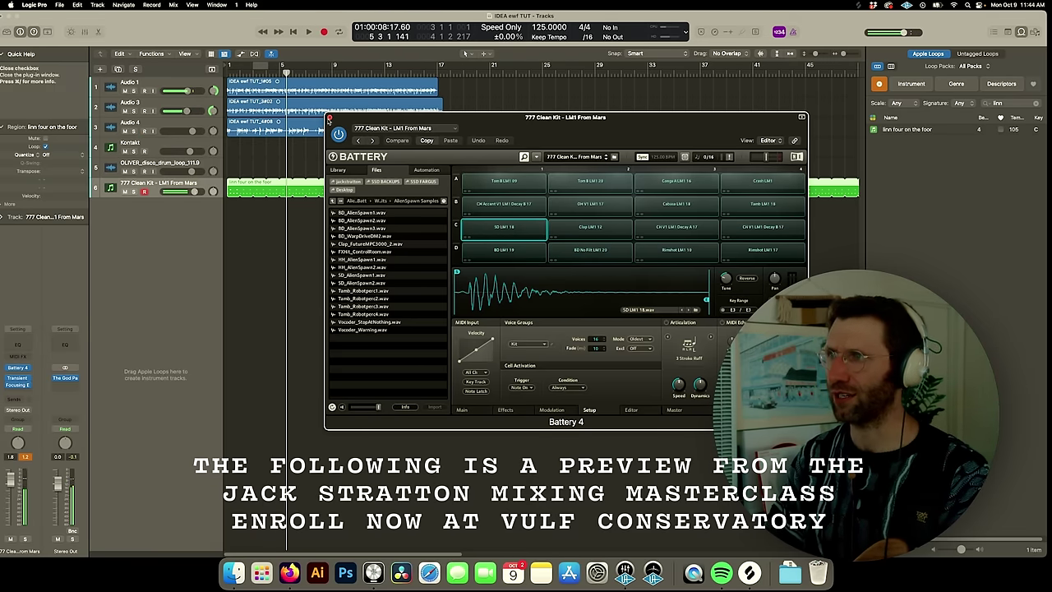
left_click(329, 118)
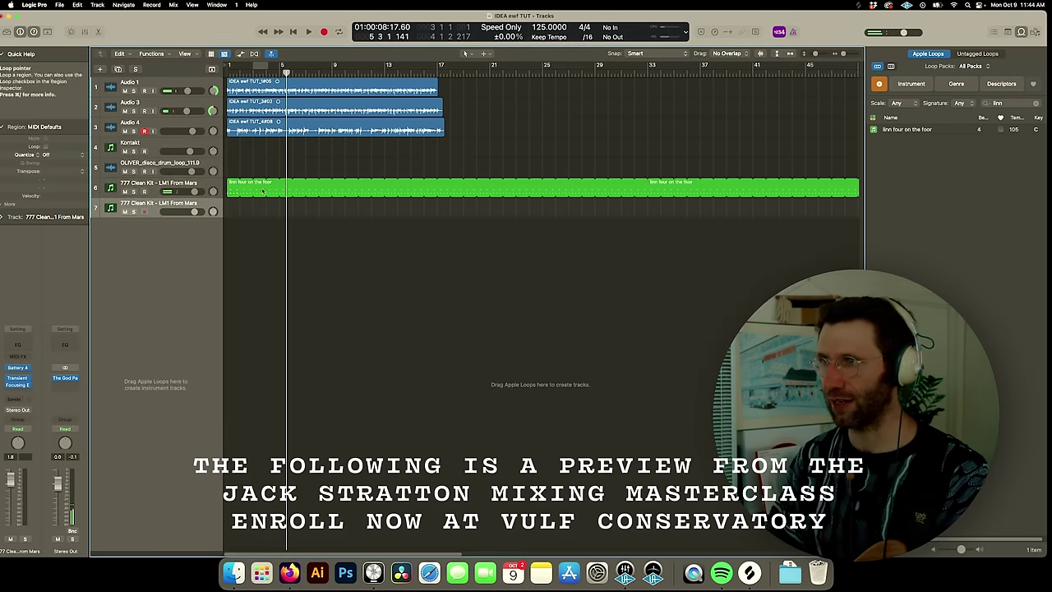
Copy the 'linn four on the foor' region onto track 7 and compare both kits in playback
left_click(233, 190)
left_click_drag(233, 189, 235, 210)
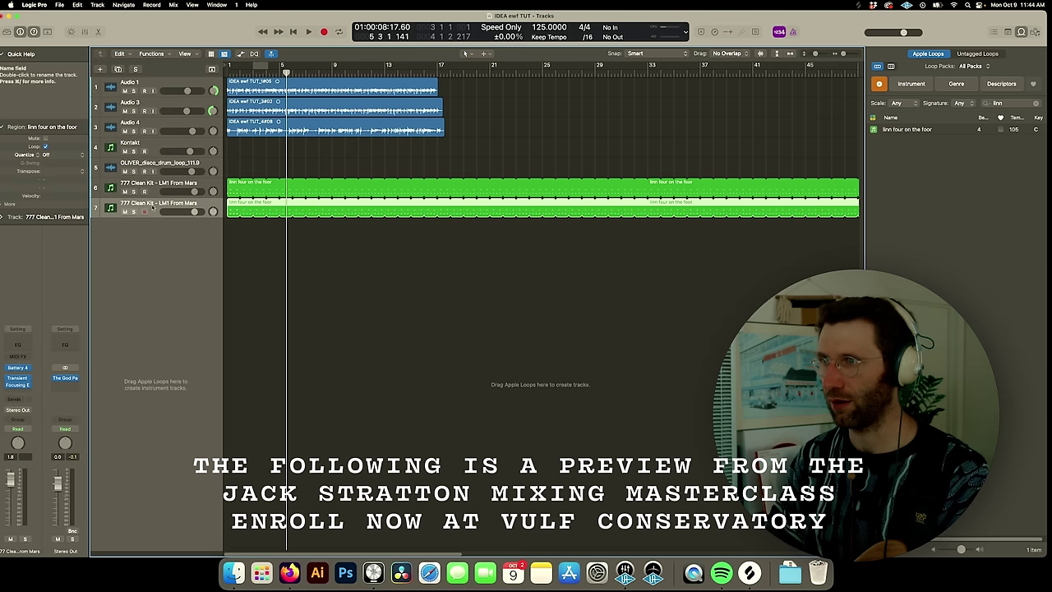
left_click(18, 368)
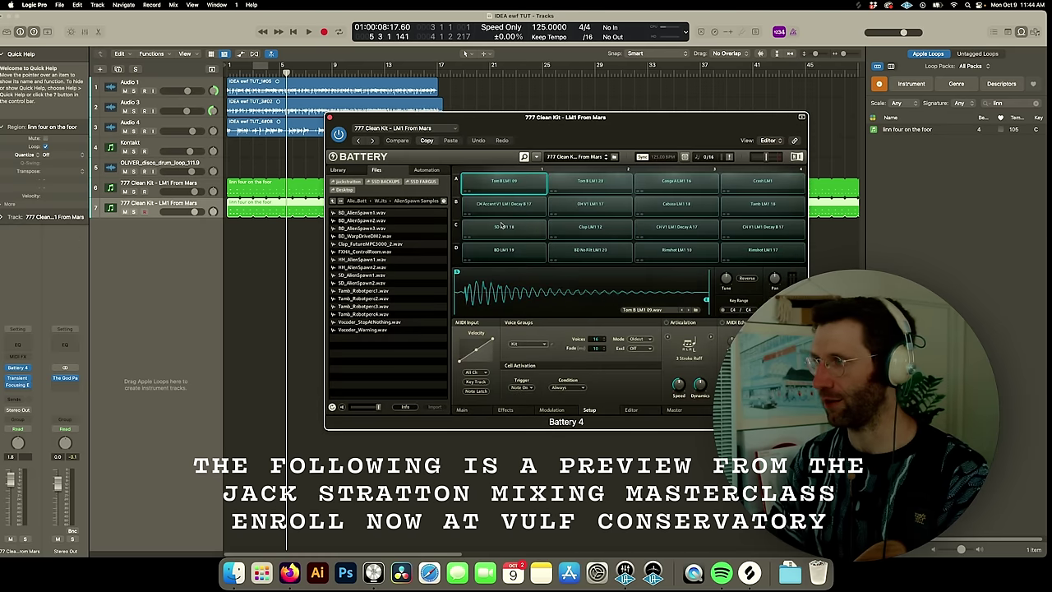
key("space")
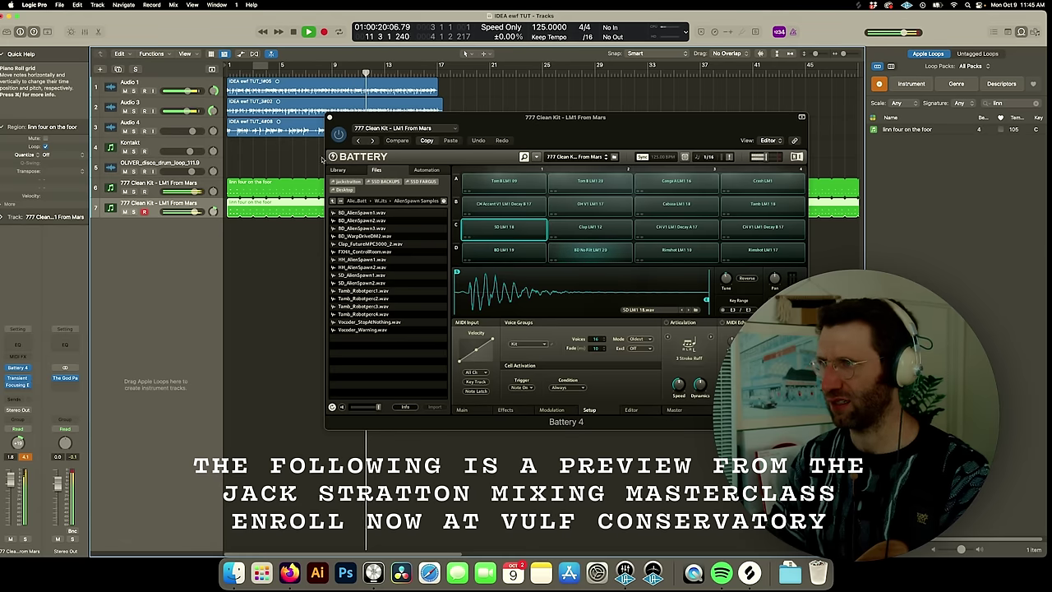
key("space")
left_click(331, 117)
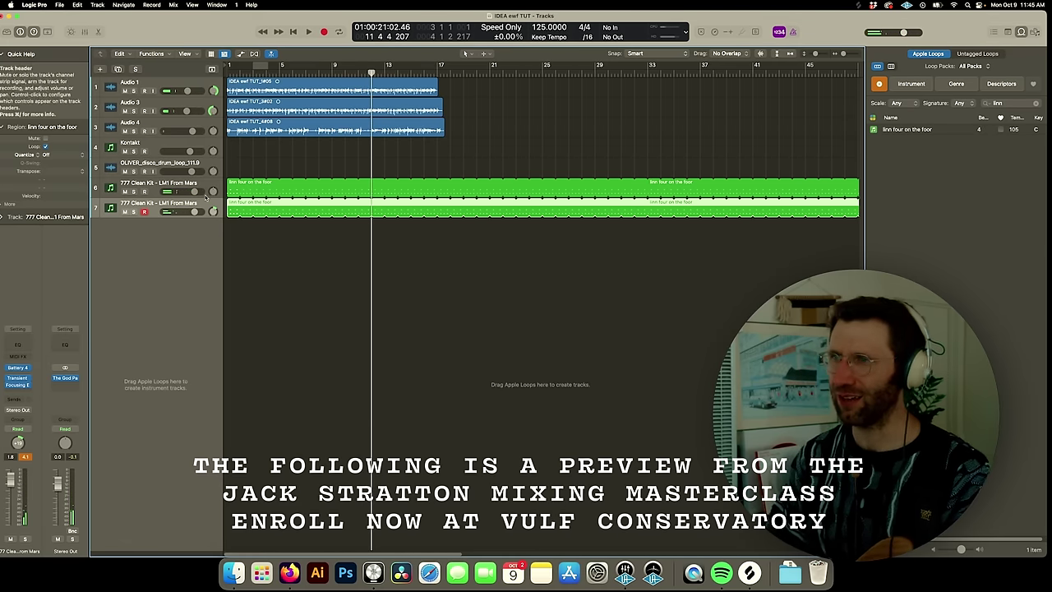
Delete the copied region and track 7, replay from the start, and recheck the SD LM1 18 snare
key("Delete")
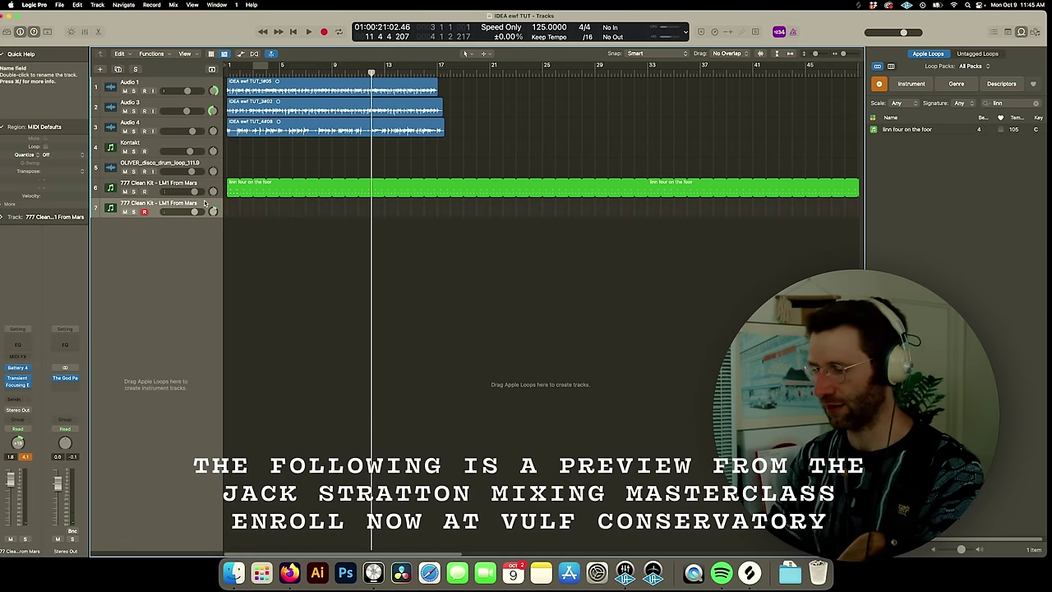
key("Delete")
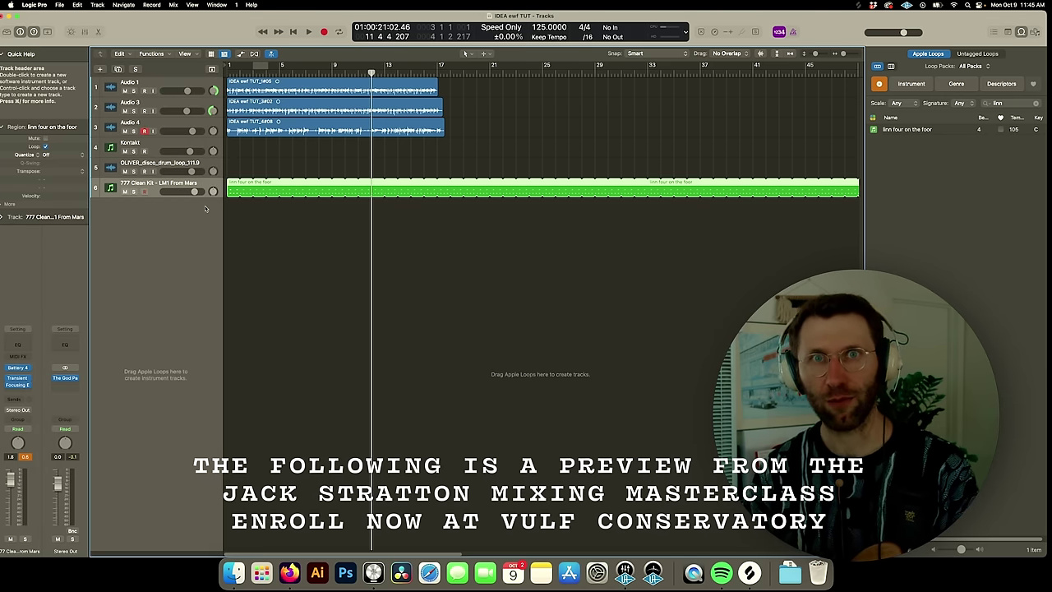
key("Return")
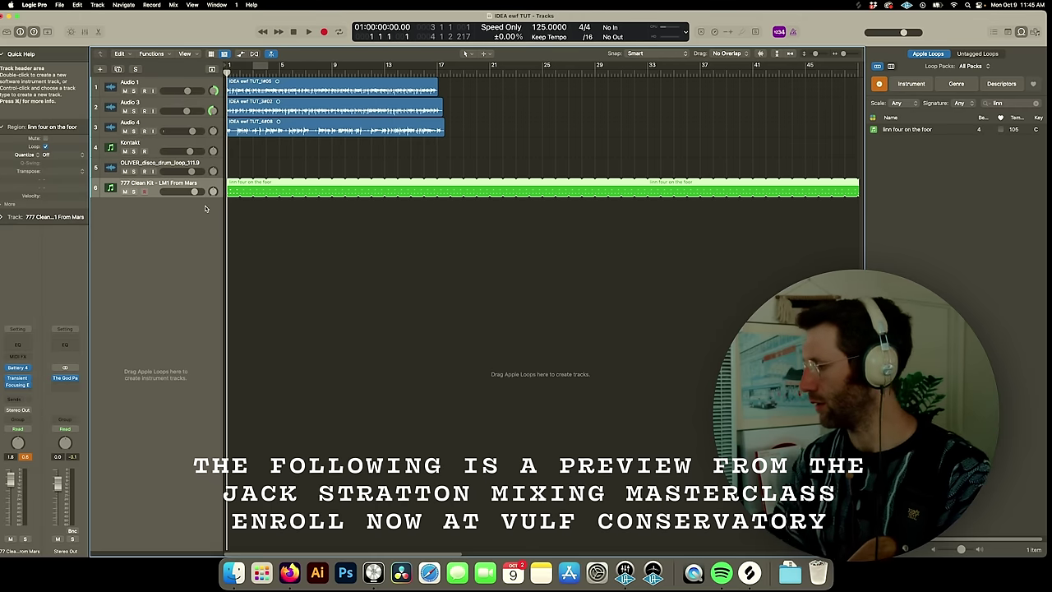
key("space")
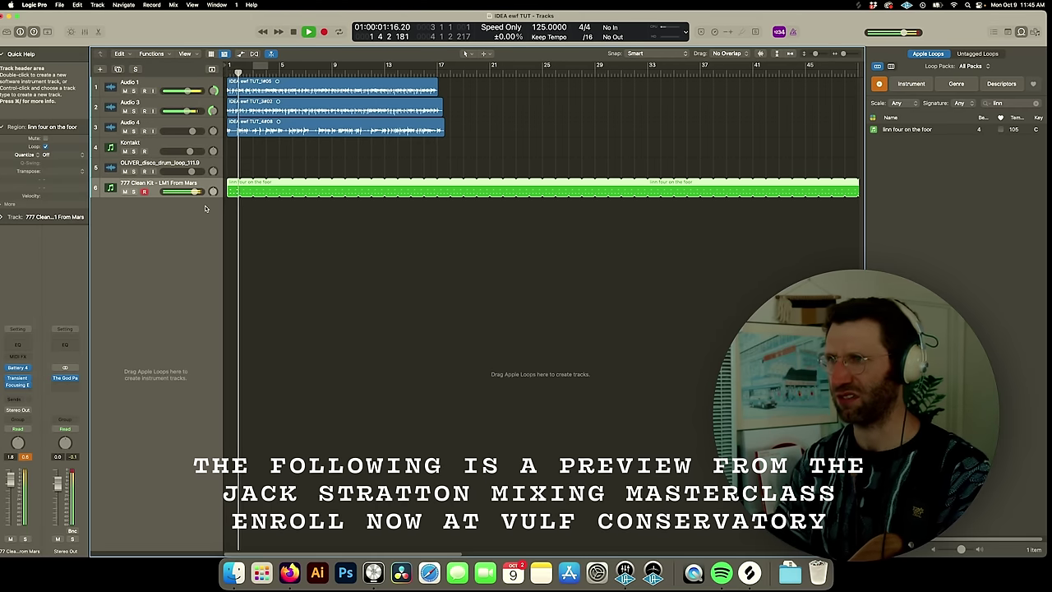
left_click(17, 368)
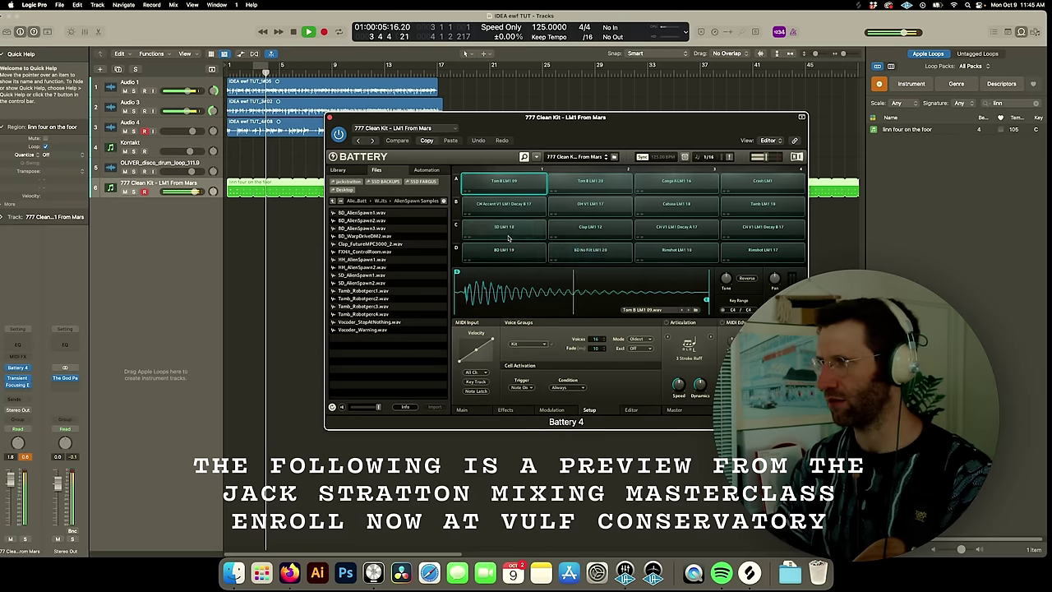
left_click(506, 232)
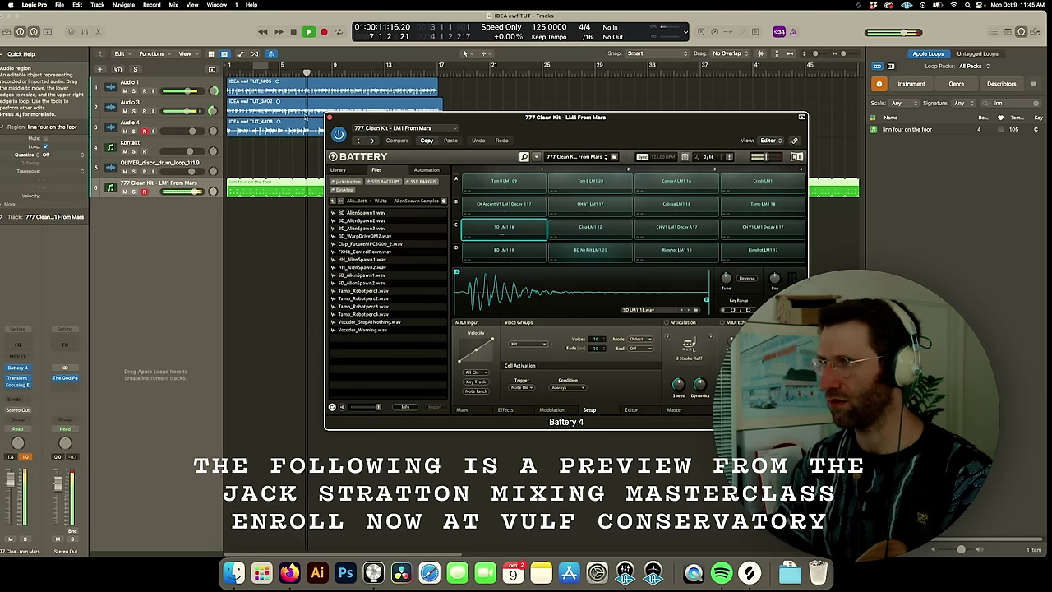
Close Battery 4, stop playback, and search the Loop Browser for 'claps'
left_click(329, 117)
key("space")
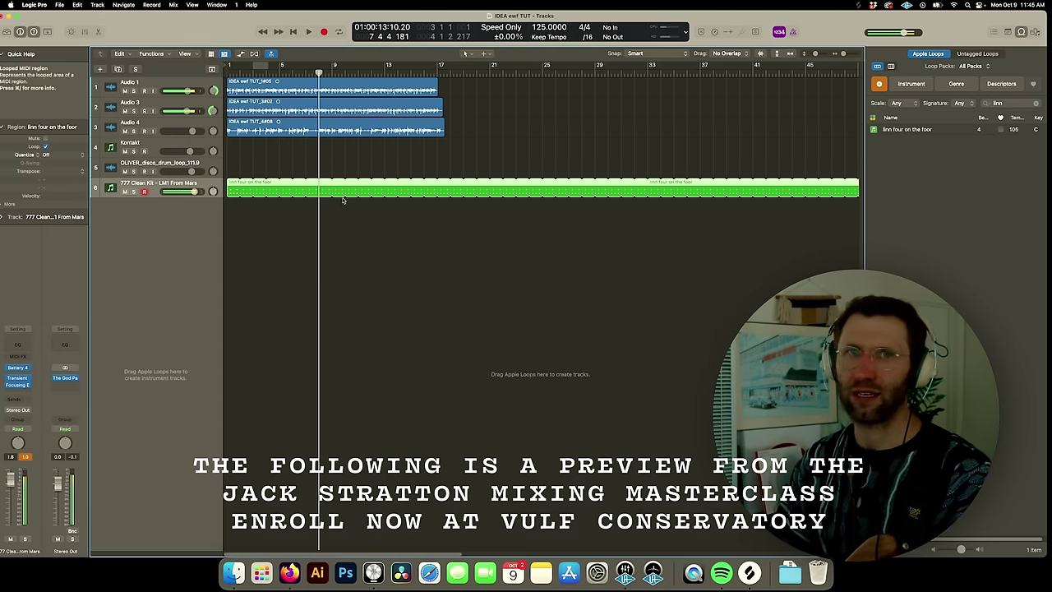
double_click(1001, 104)
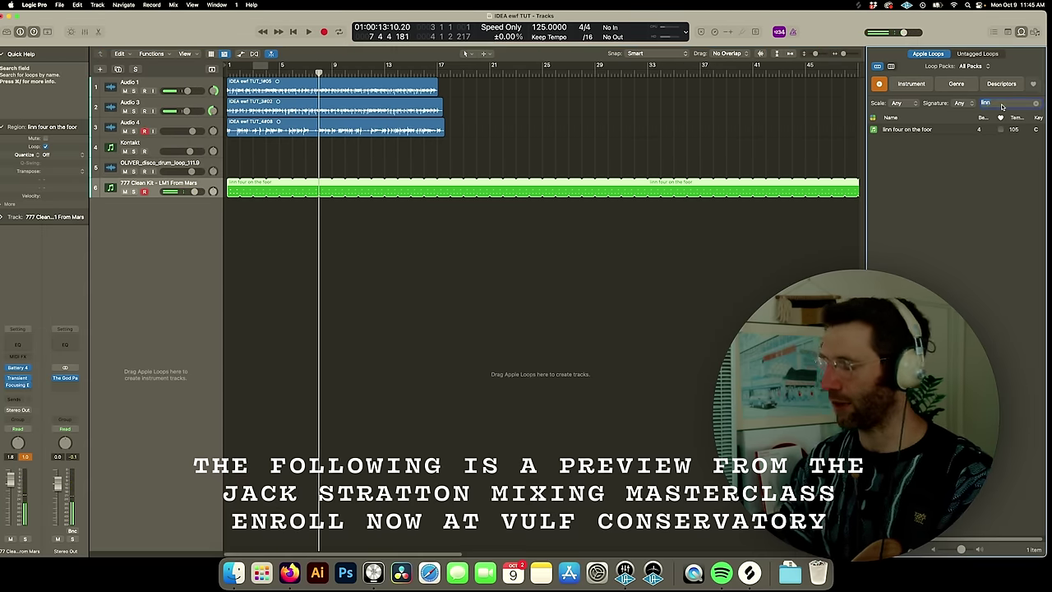
type("clap")
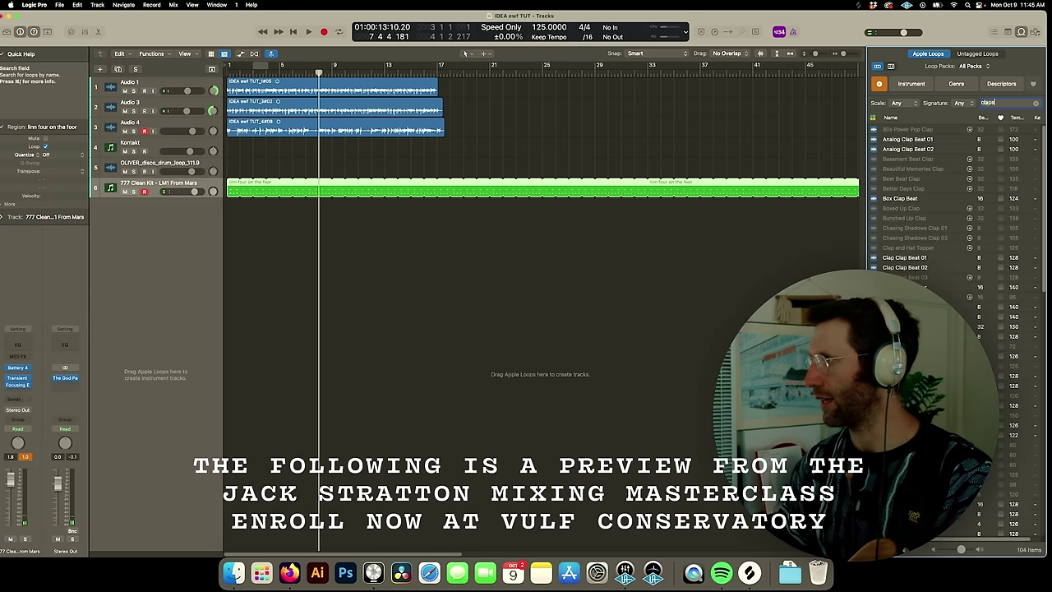
type("s")
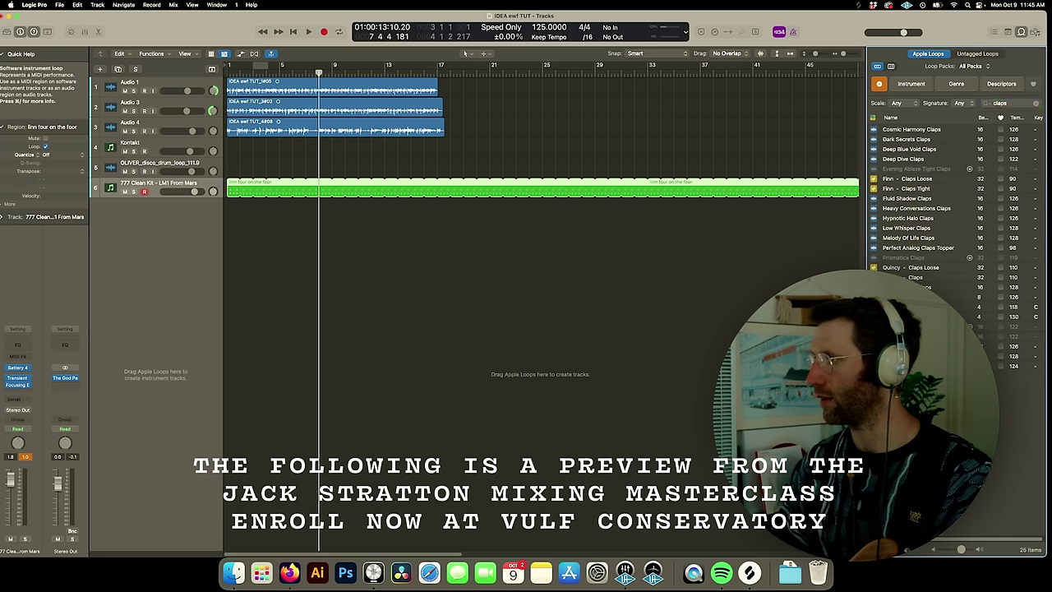
Place the SMACK claps 2 and 4 loop at bar 1, play it, and solo the clap track
left_click_drag(904, 227, 240, 209)
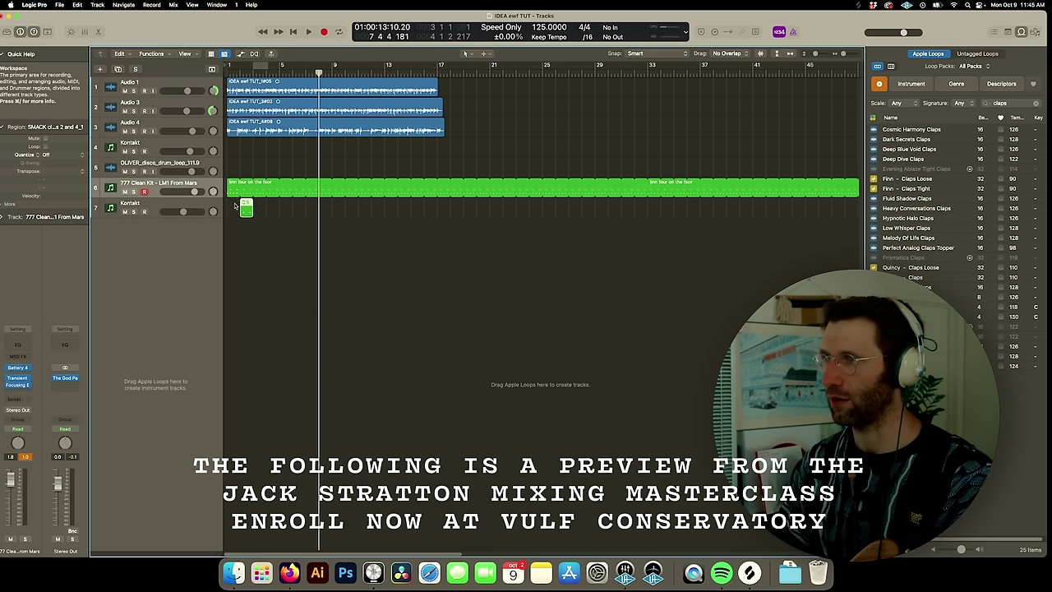
left_click_drag(245, 205, 437, 206)
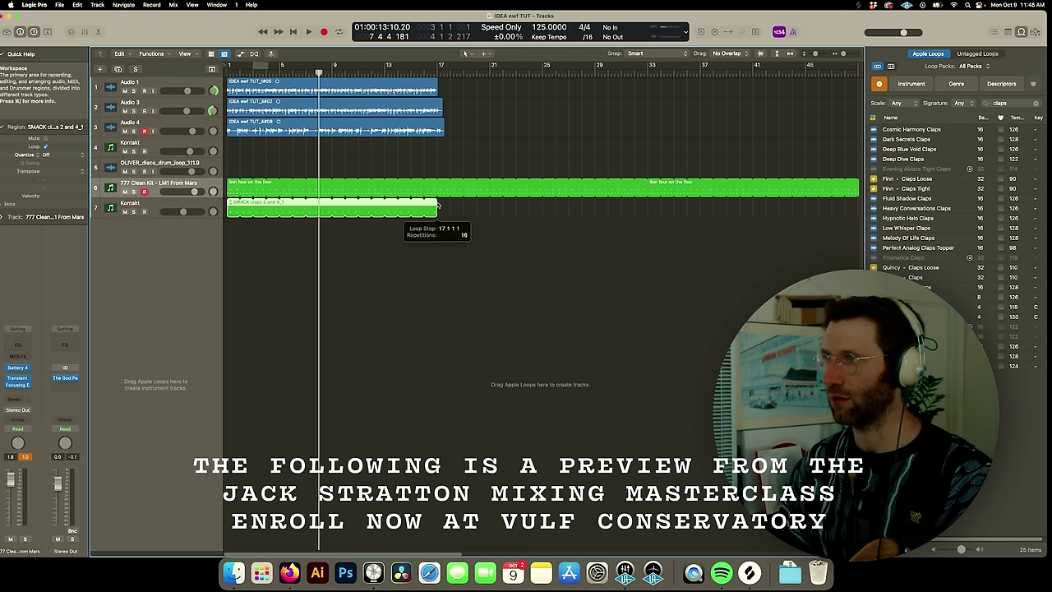
key("space")
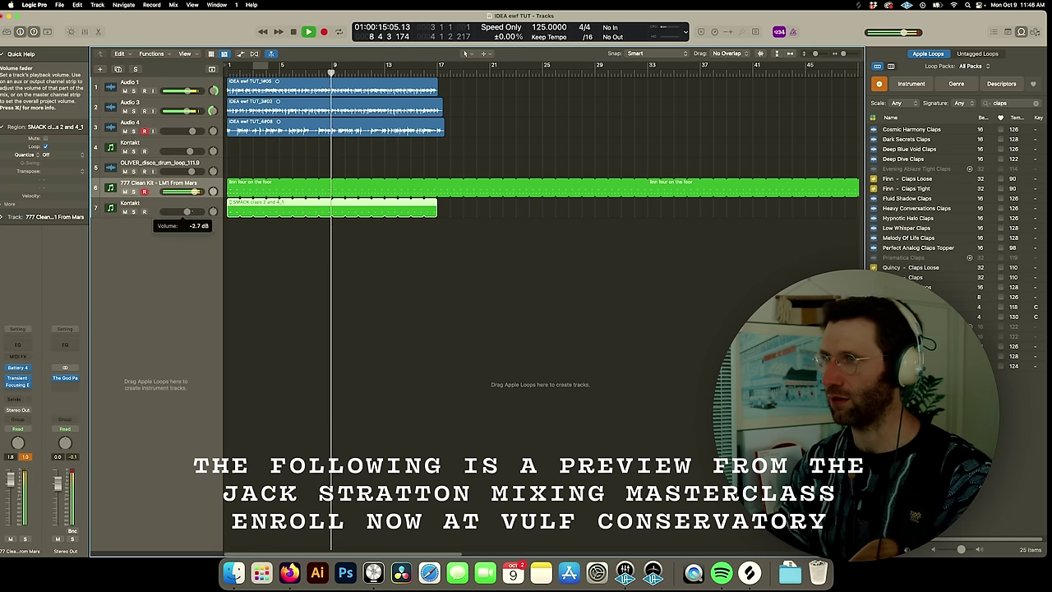
left_click(134, 212)
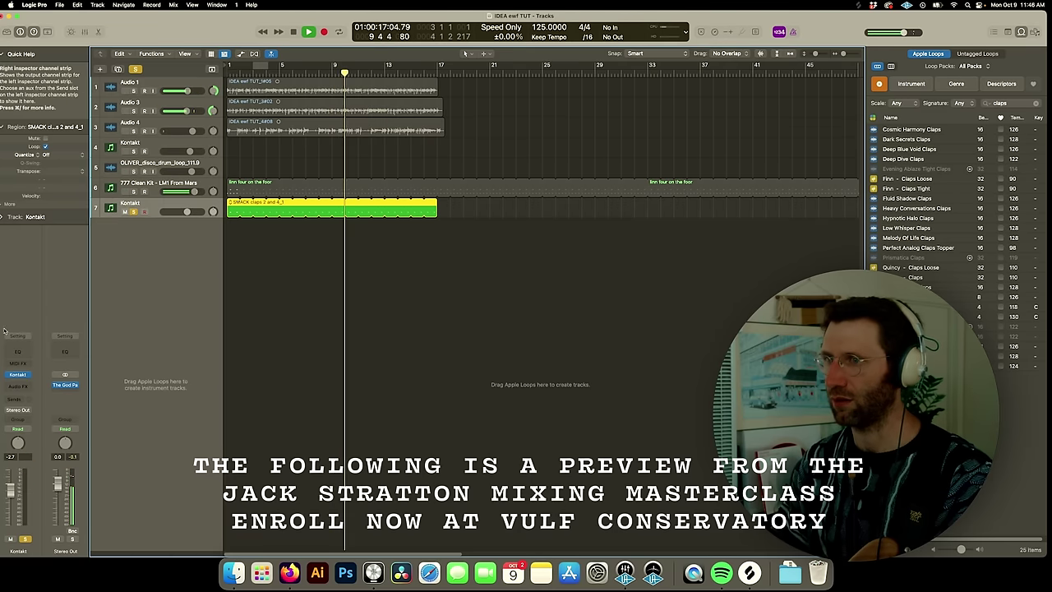
left_click(19, 375)
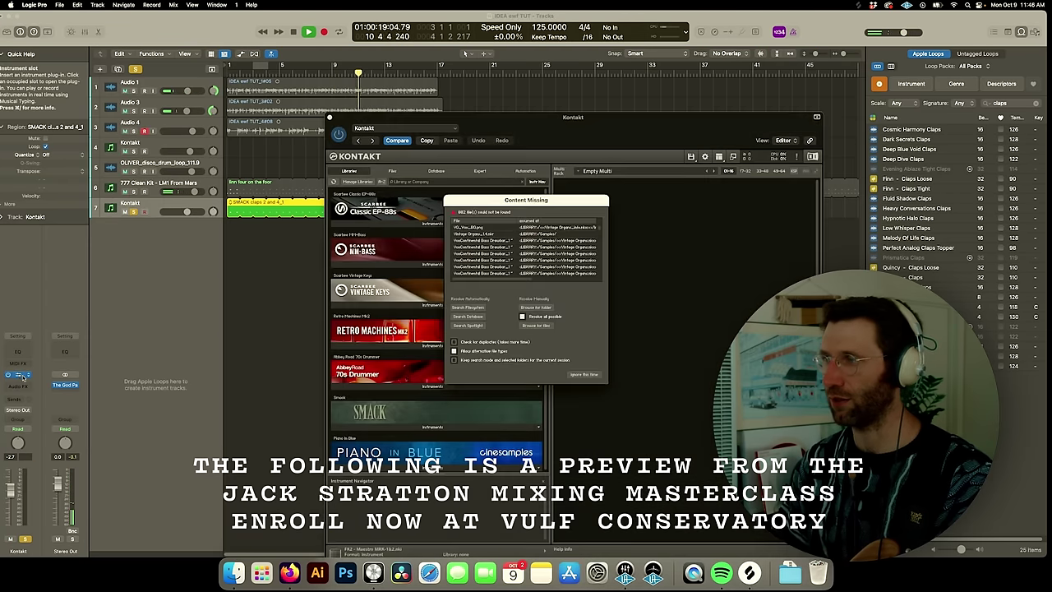